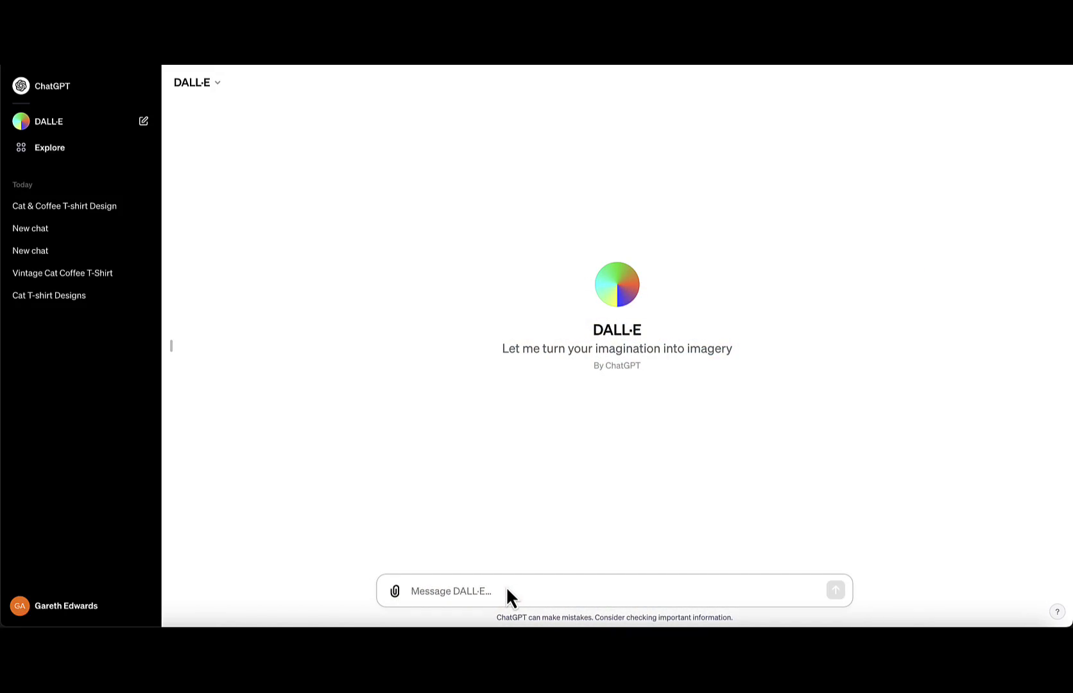
- Send the vintage distressed cat-and-coffee 'morning brew' T-shirt prompt to DALL·E
text(vintage distressed design for a t-shirt, of a cute cat with a cup of coffee with the words 'morning brew' on a black background.)
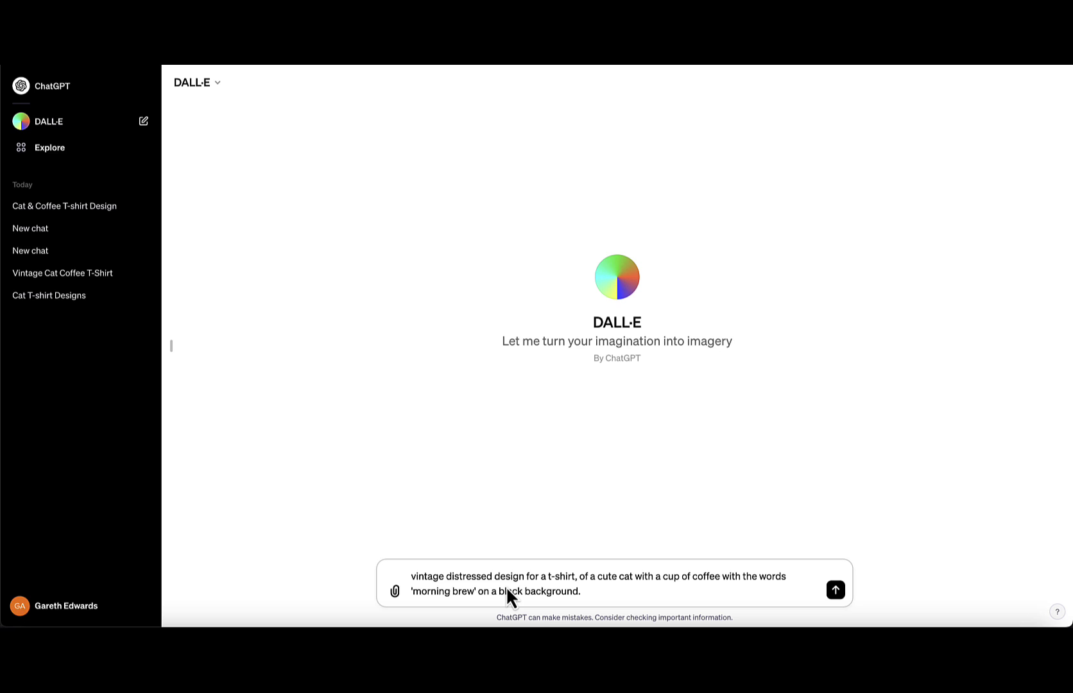
key(Return)
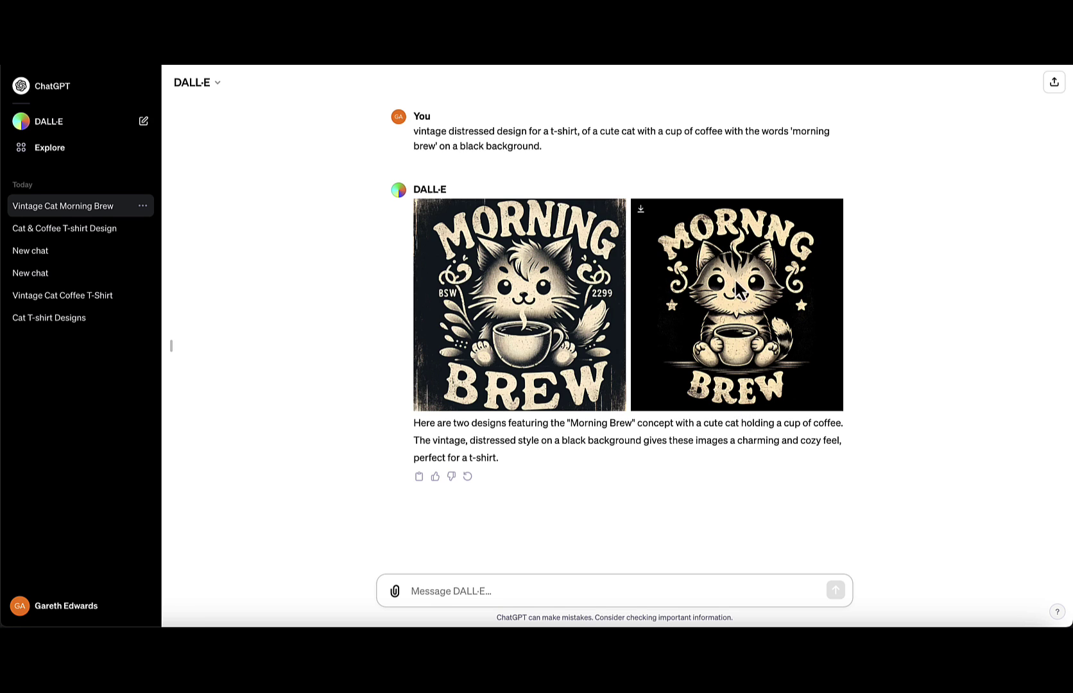
click(536, 319)
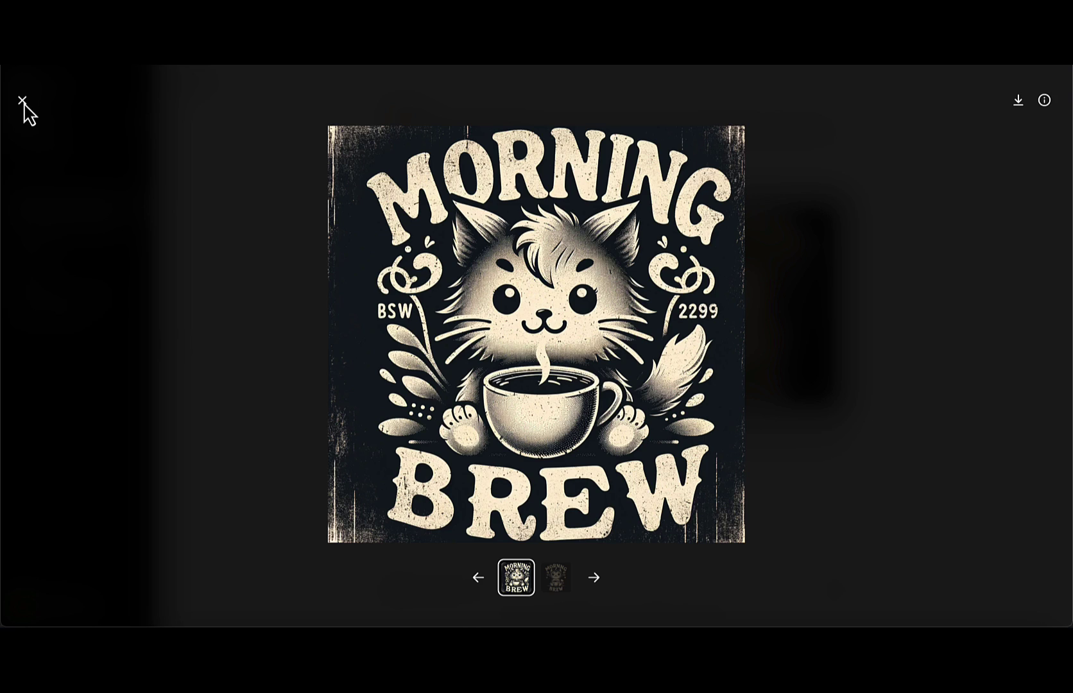
click(23, 101)
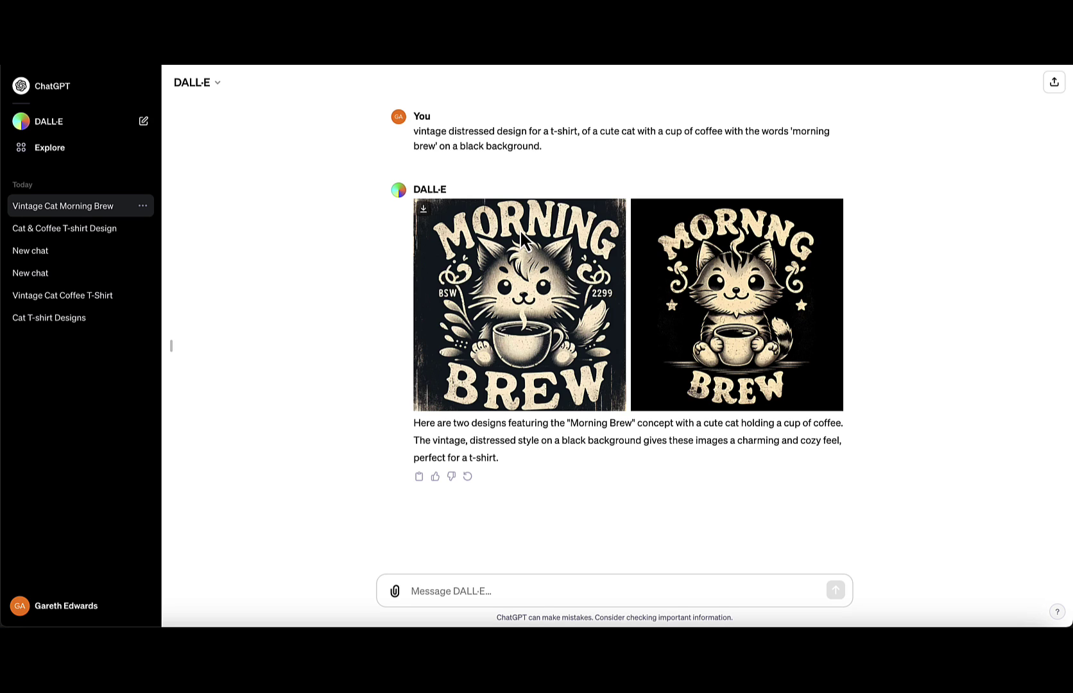
click(490, 318)
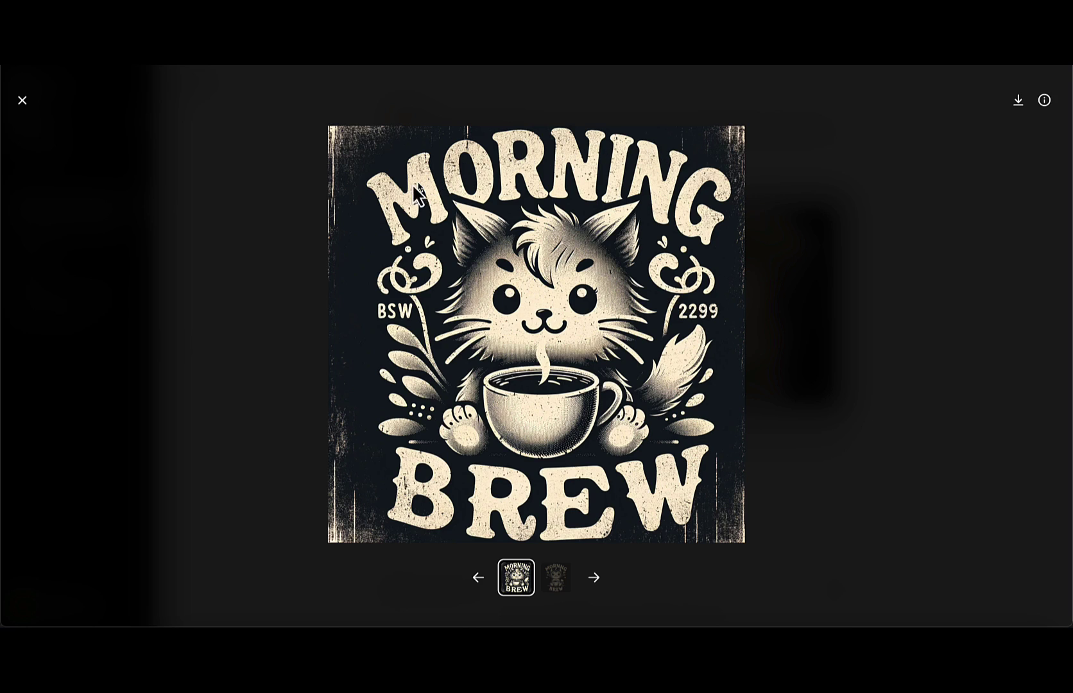
click(22, 101)
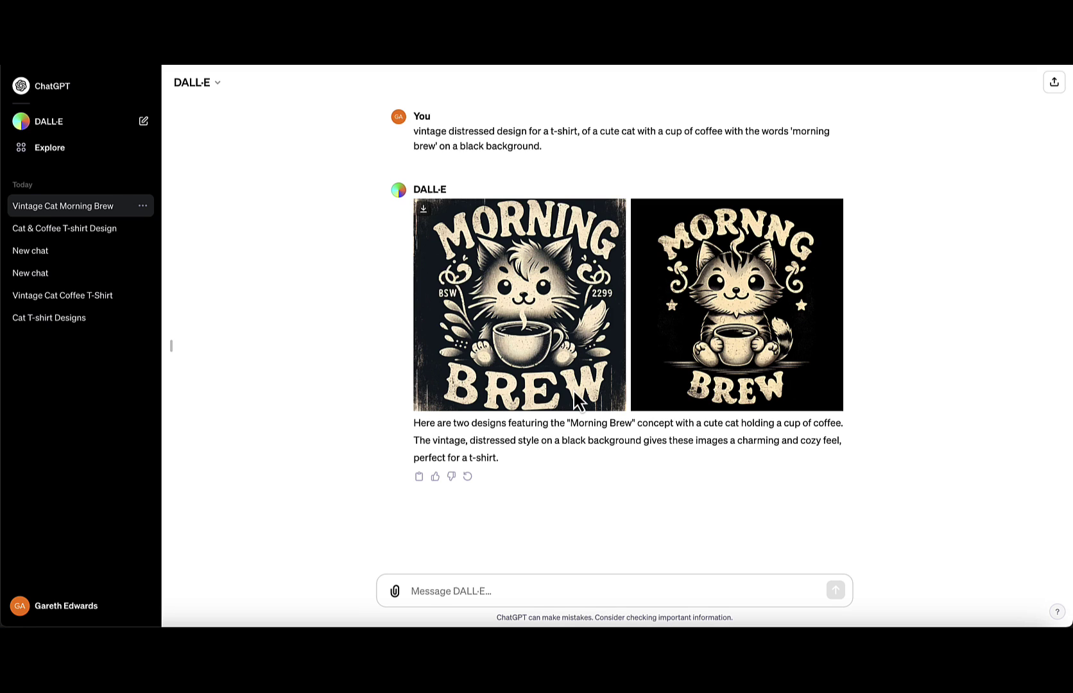
- Regenerate the reply and page through versions 1/3, 2/3 and 3/3 of the designs
click(467, 476)
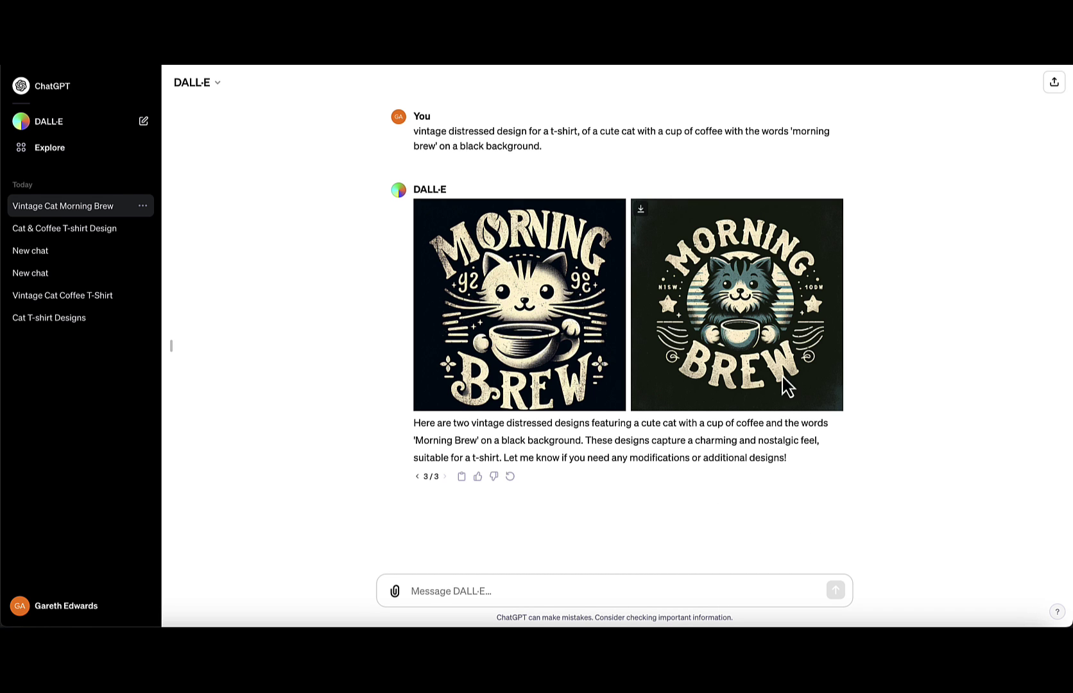
click(418, 476)
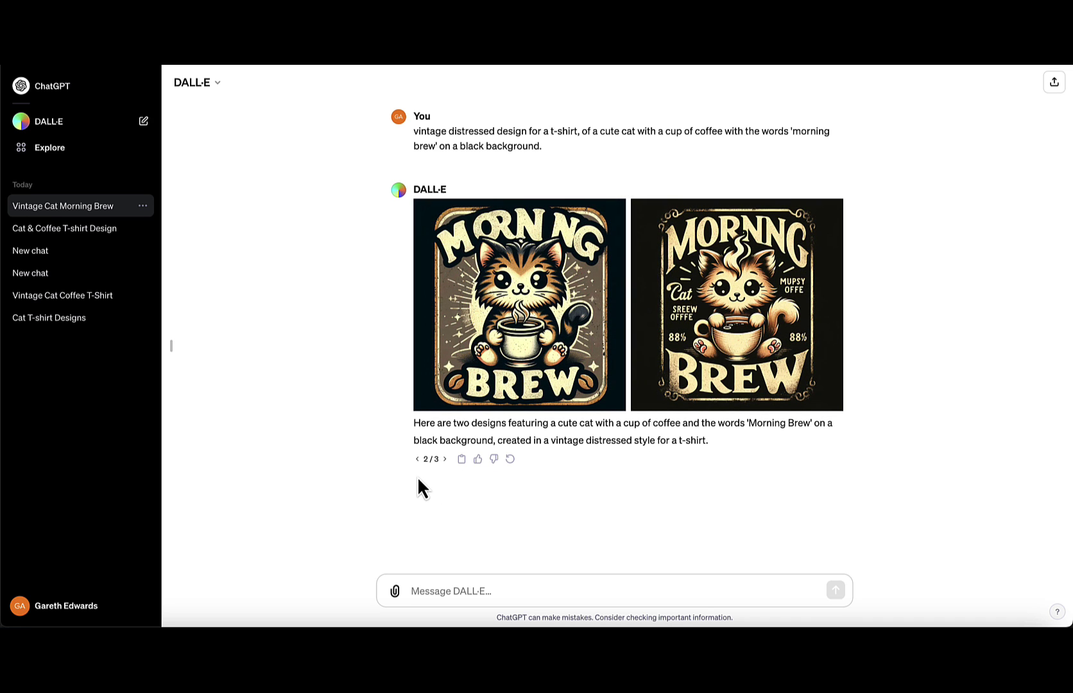
click(416, 476)
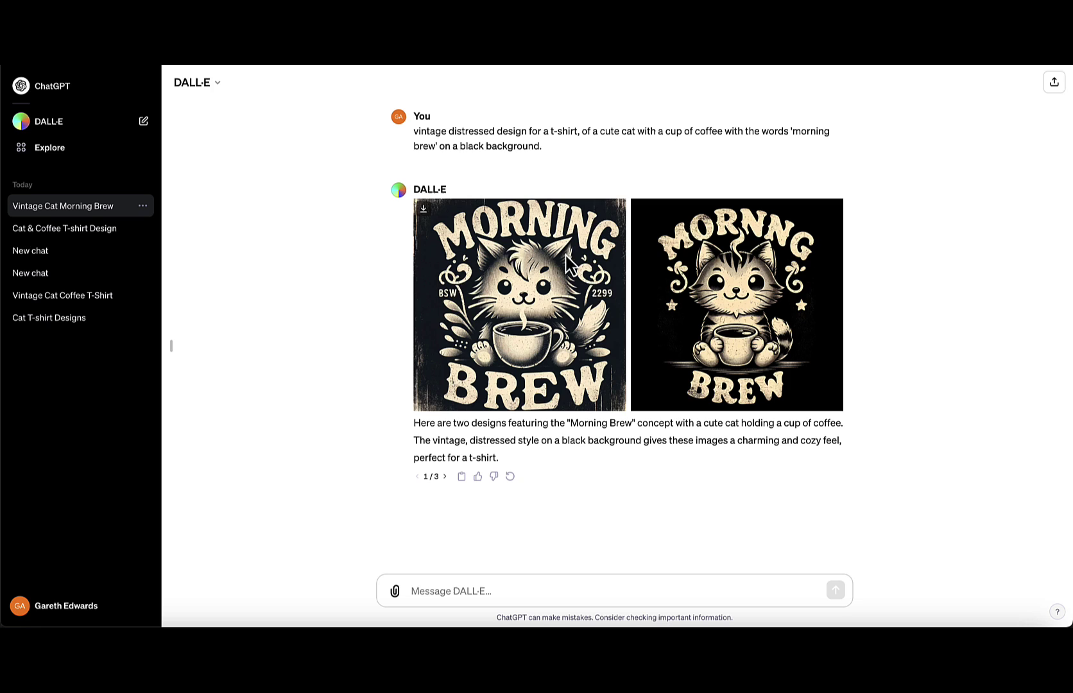
click(445, 476)
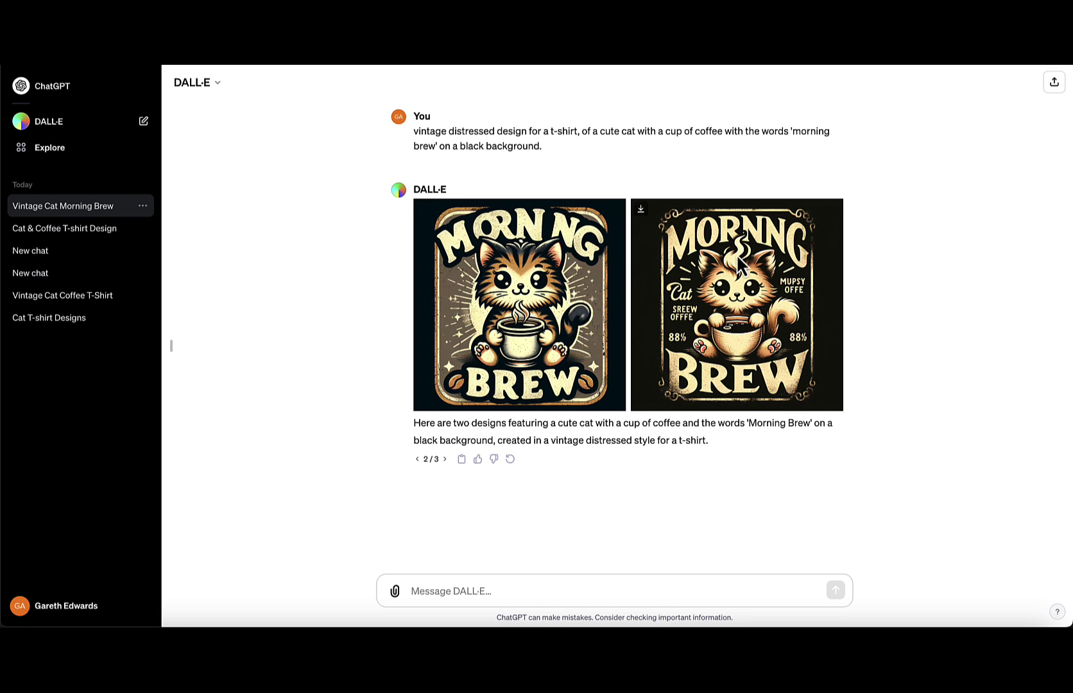
click(444, 458)
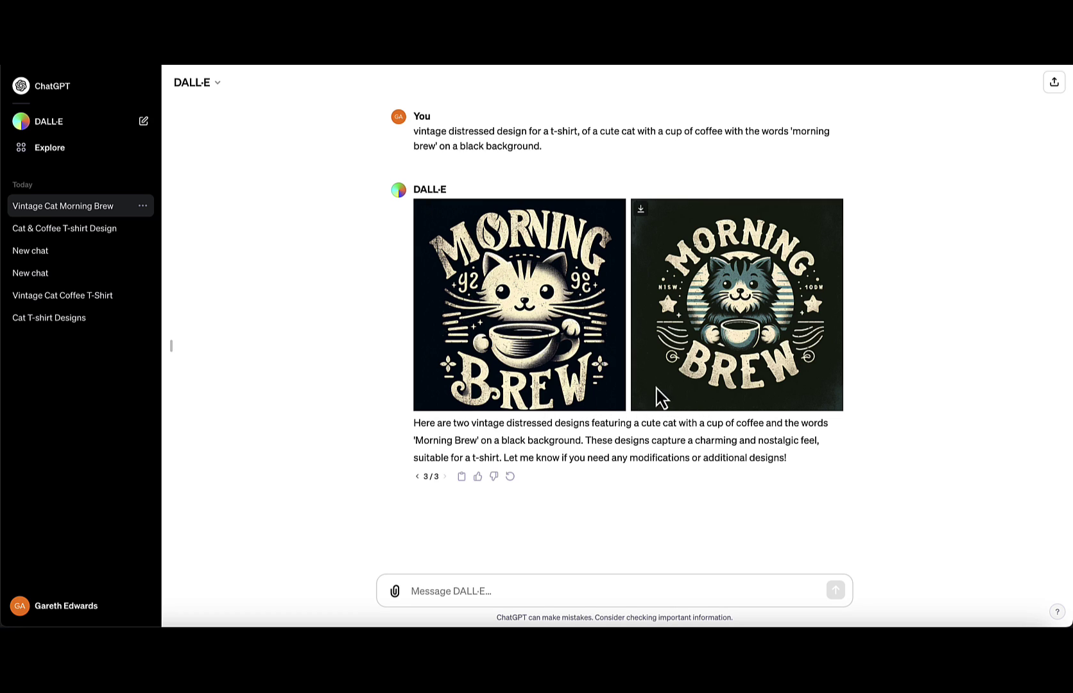
- Preview the teal-cat circular Morning Brew badge, then download it
click(775, 314)
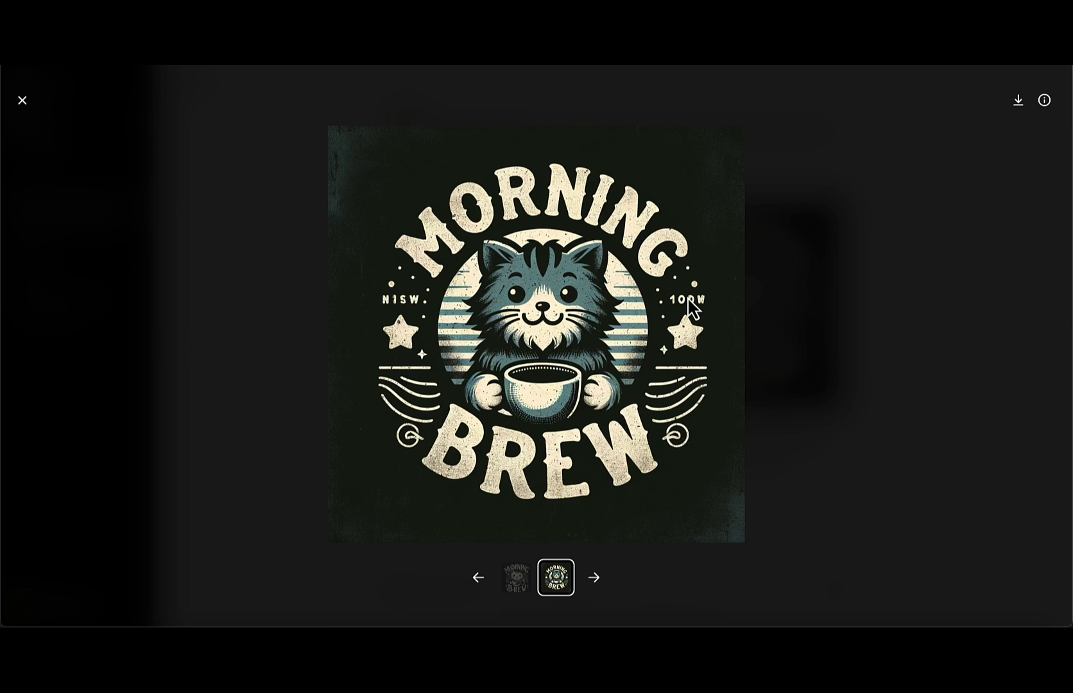
click(23, 100)
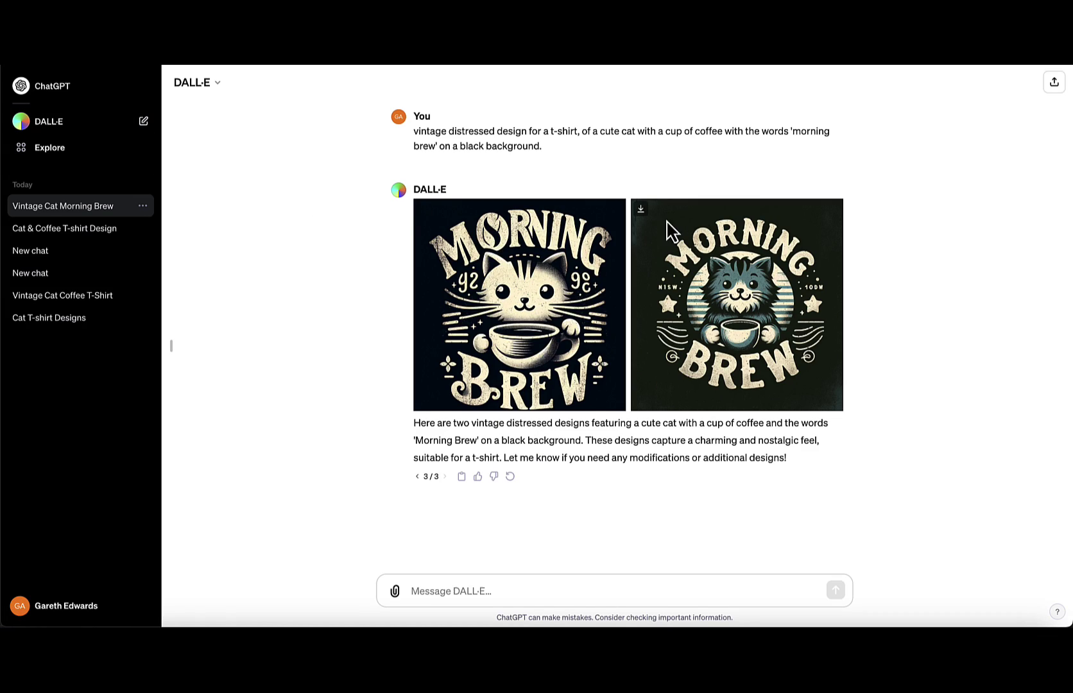
click(641, 211)
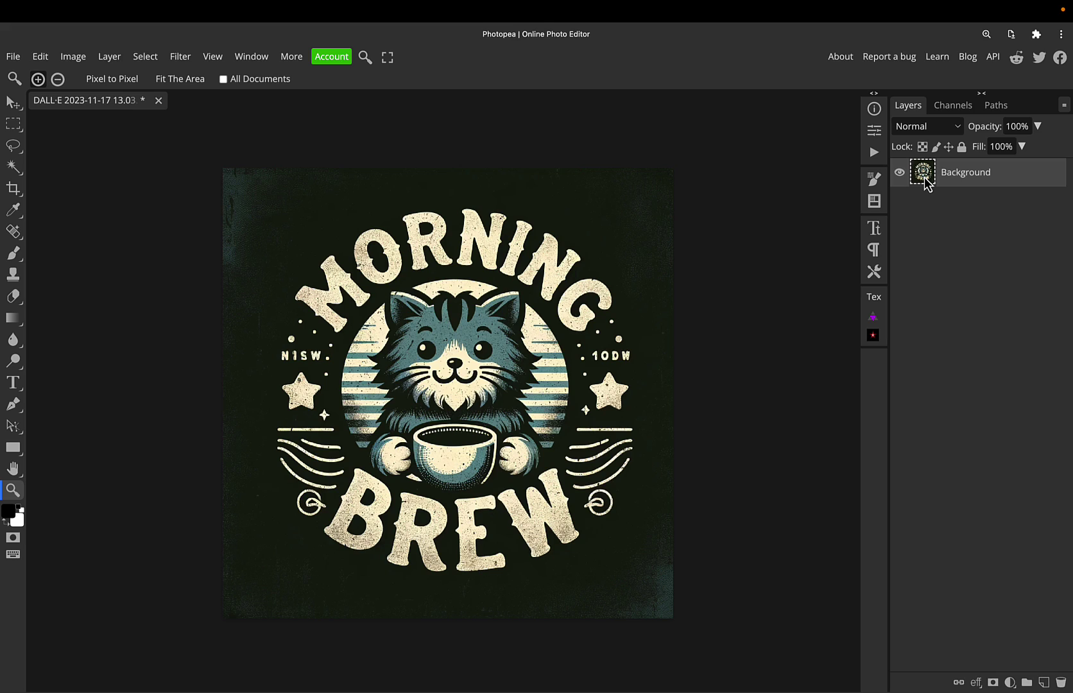
- Duplicate the design as Layer 1 and convert it to a smart object
key(ctrl+j)
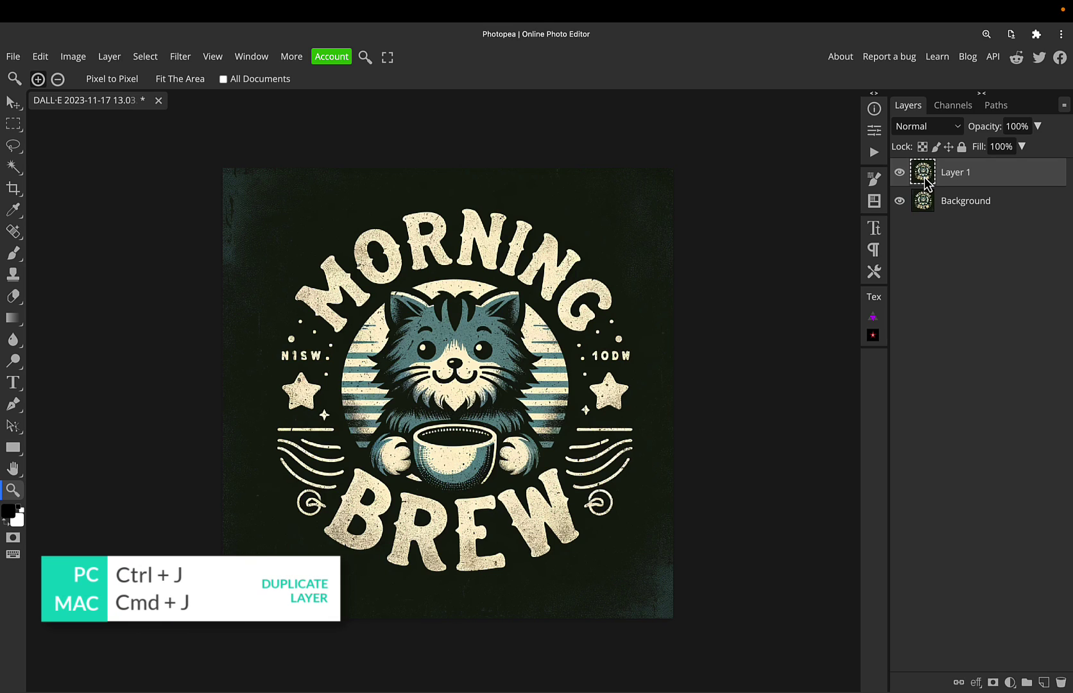
right_click(1002, 173)
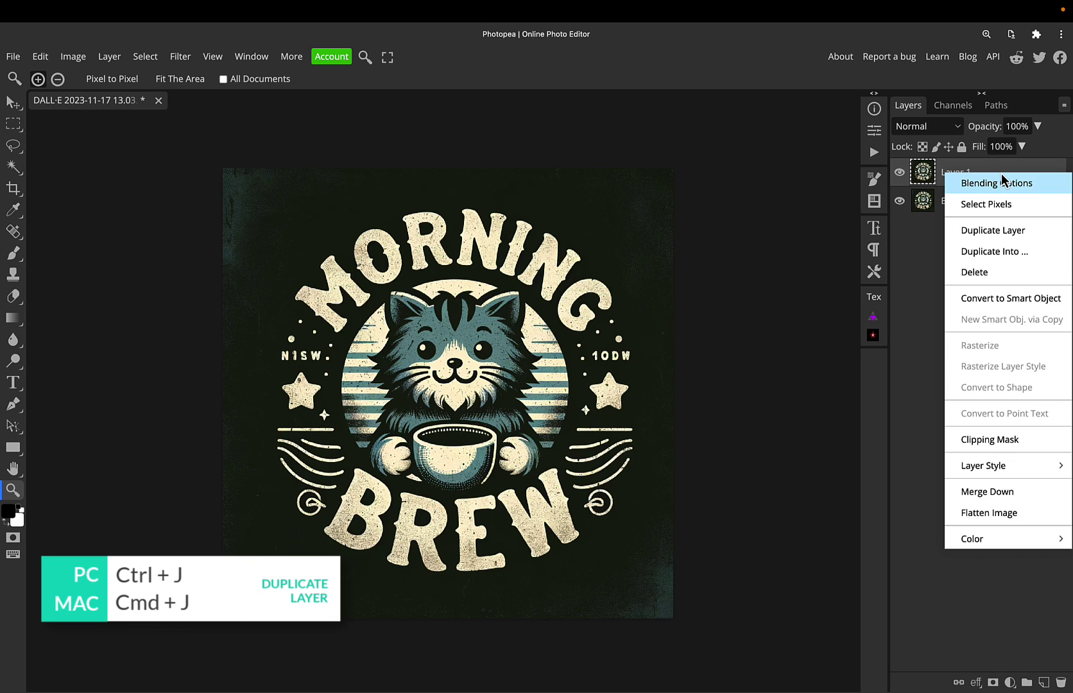
click(1015, 300)
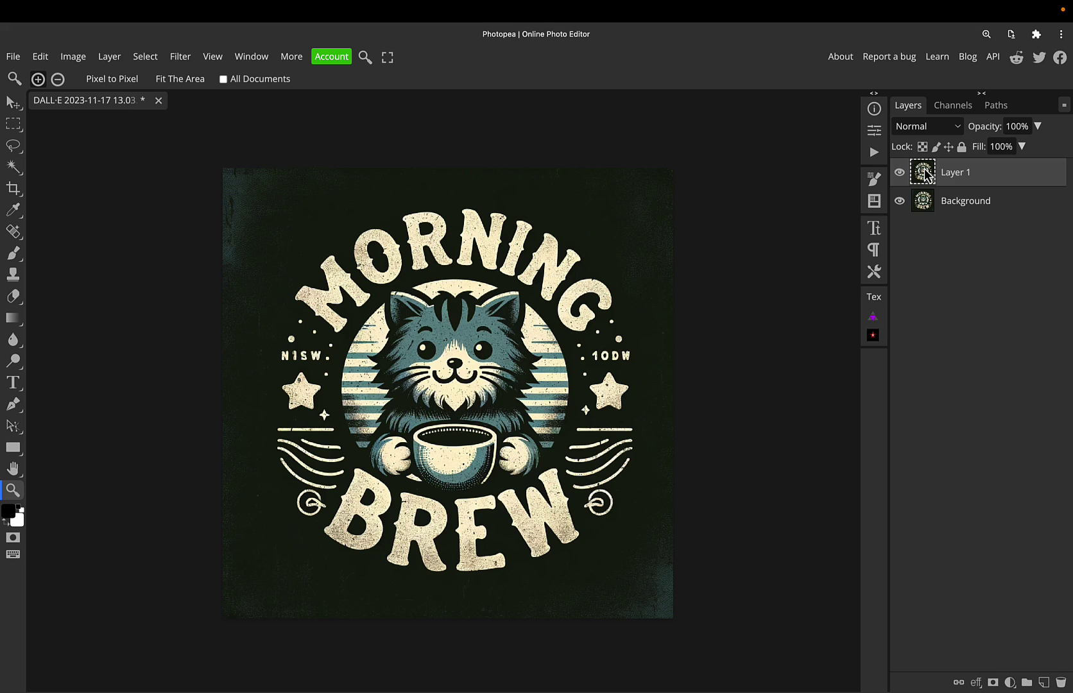
- Apply a Levels smart filter with black input 57 so the background becomes pure black
key(ctrl+l)
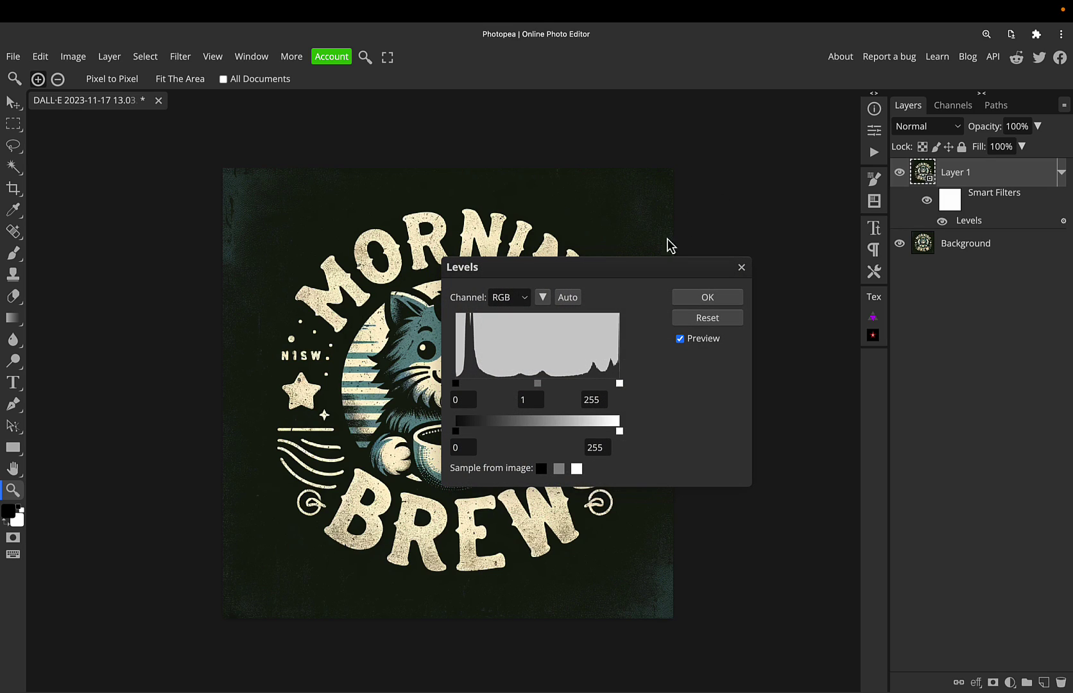
drag(625, 271, 891, 283)
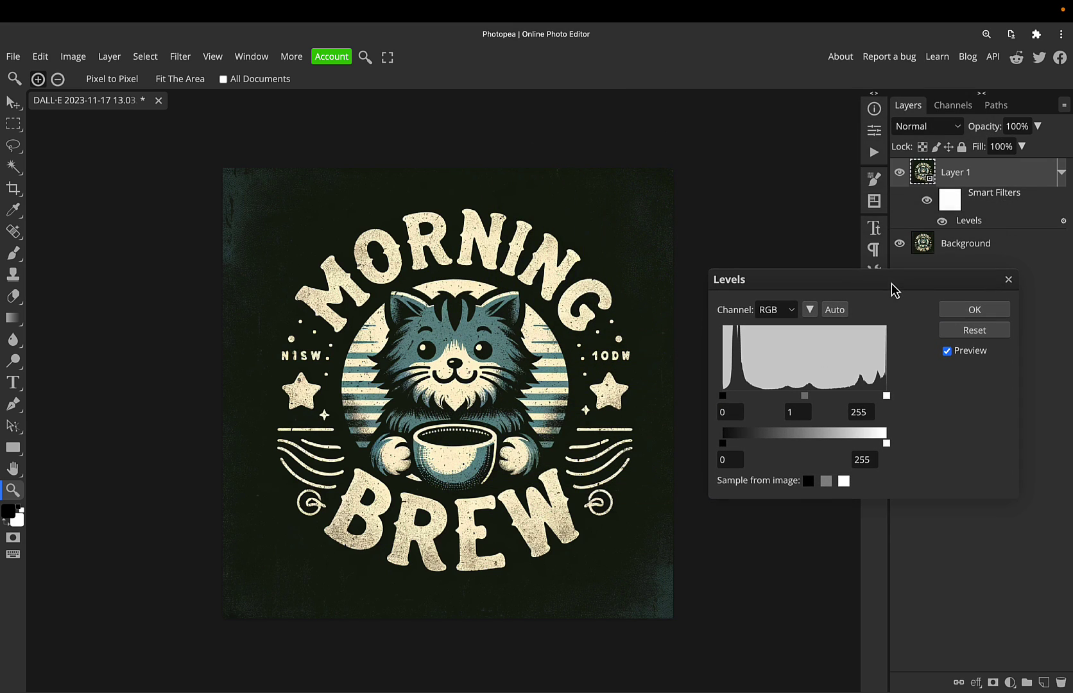
click(727, 399)
drag(722, 399, 826, 412)
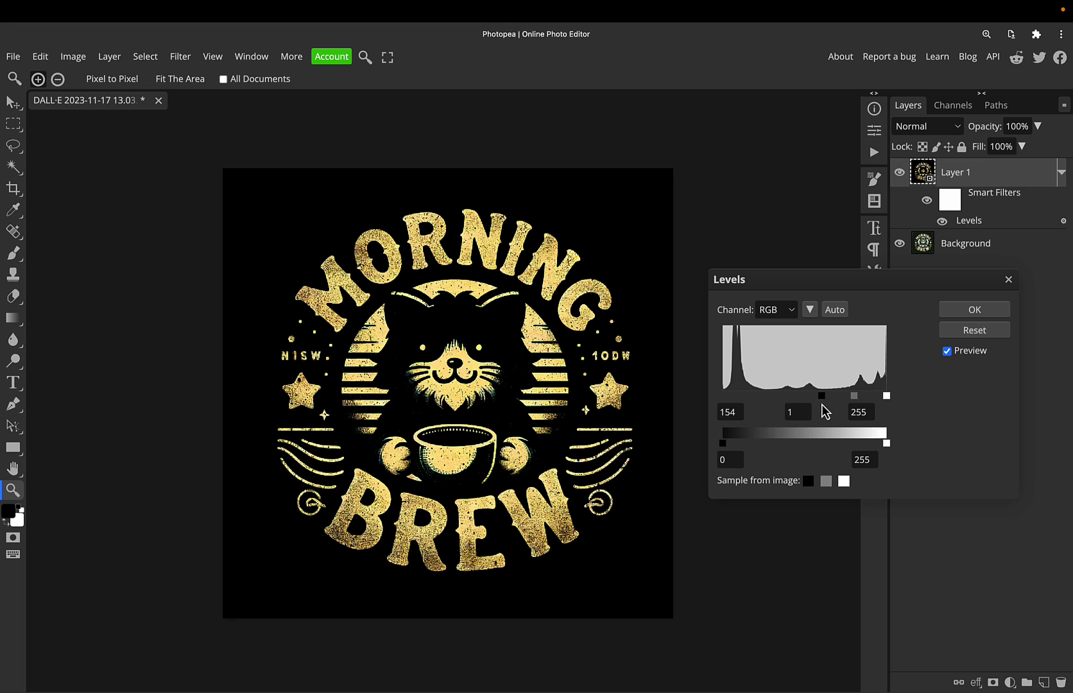
drag(825, 411, 762, 411)
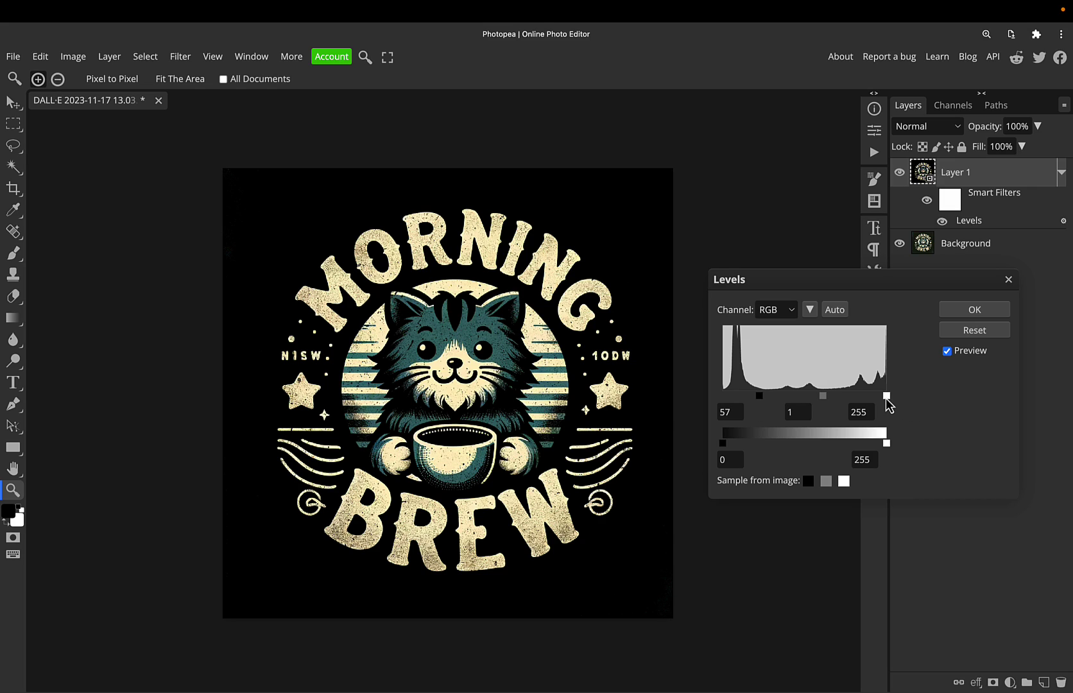
mouse_move(887, 403)
mouse_down()
mouse_move(859, 405)
mouse_move(888, 403)
mouse_up()
click(971, 310)
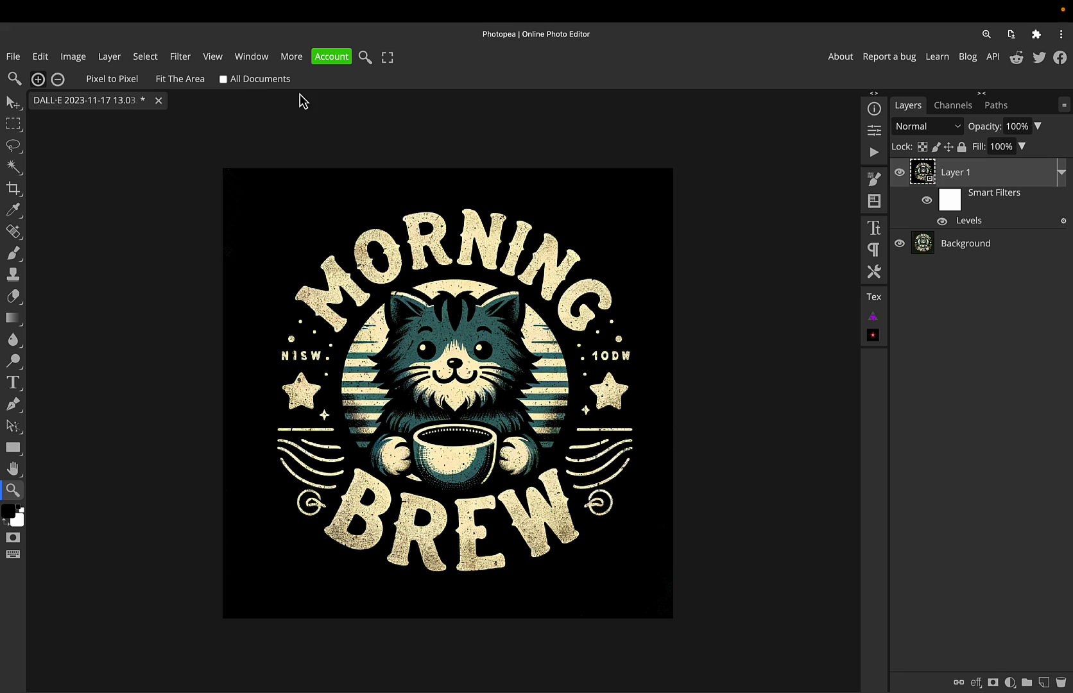
- Try the Color to Alpha filter on Layer 1, then cancel it
click(188, 57)
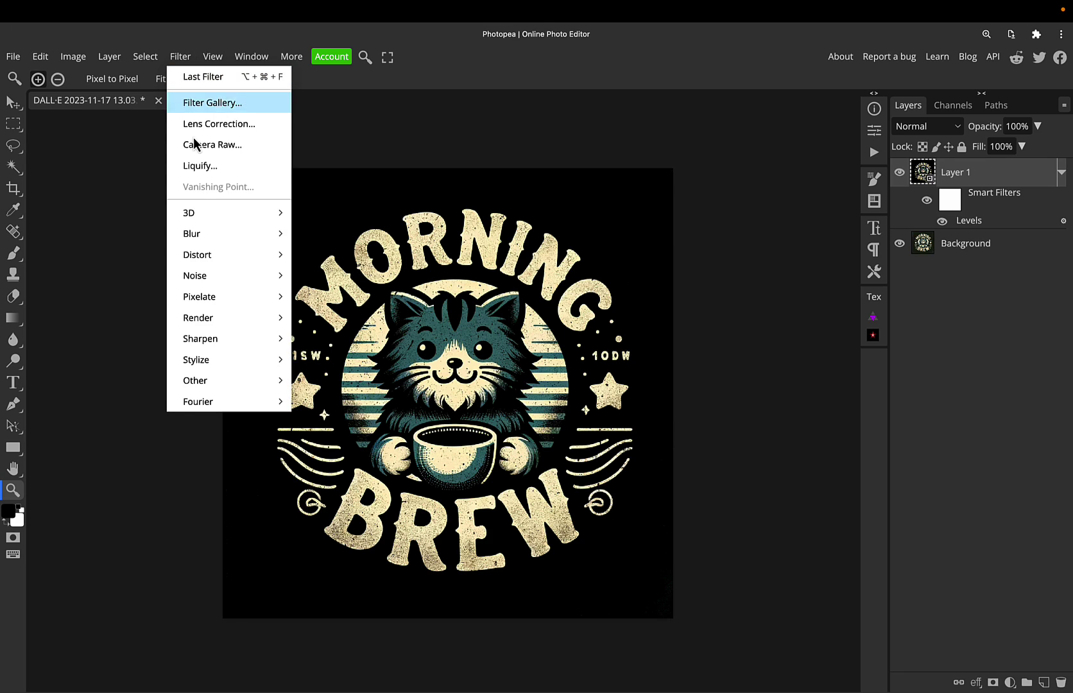
mouse_move(204, 383)
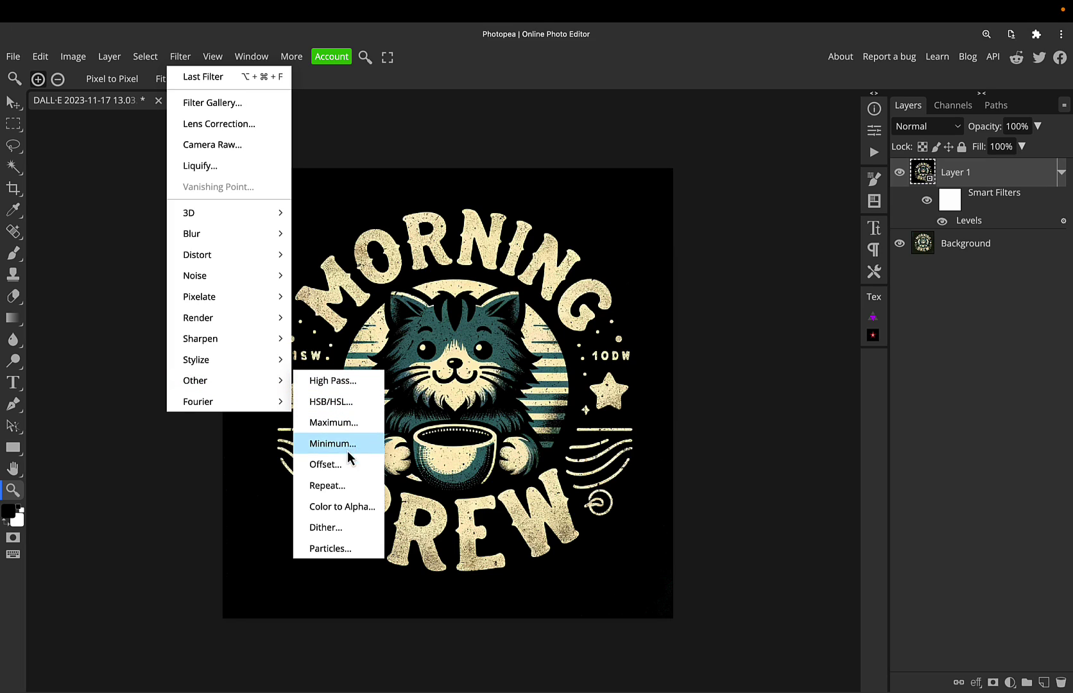
click(359, 507)
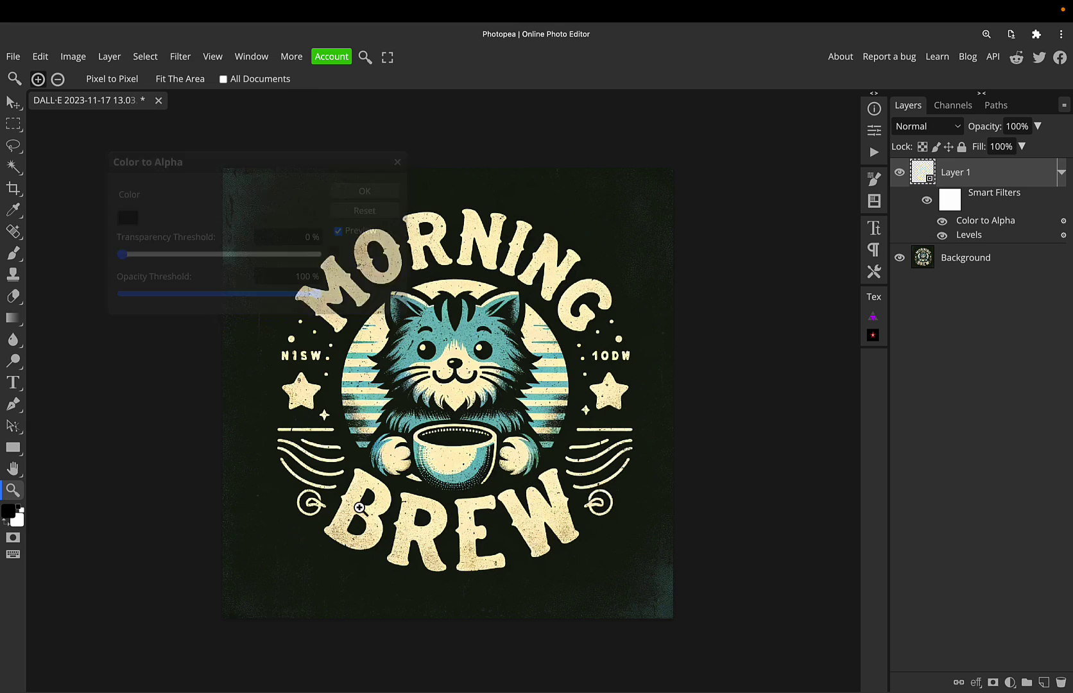
click(903, 263)
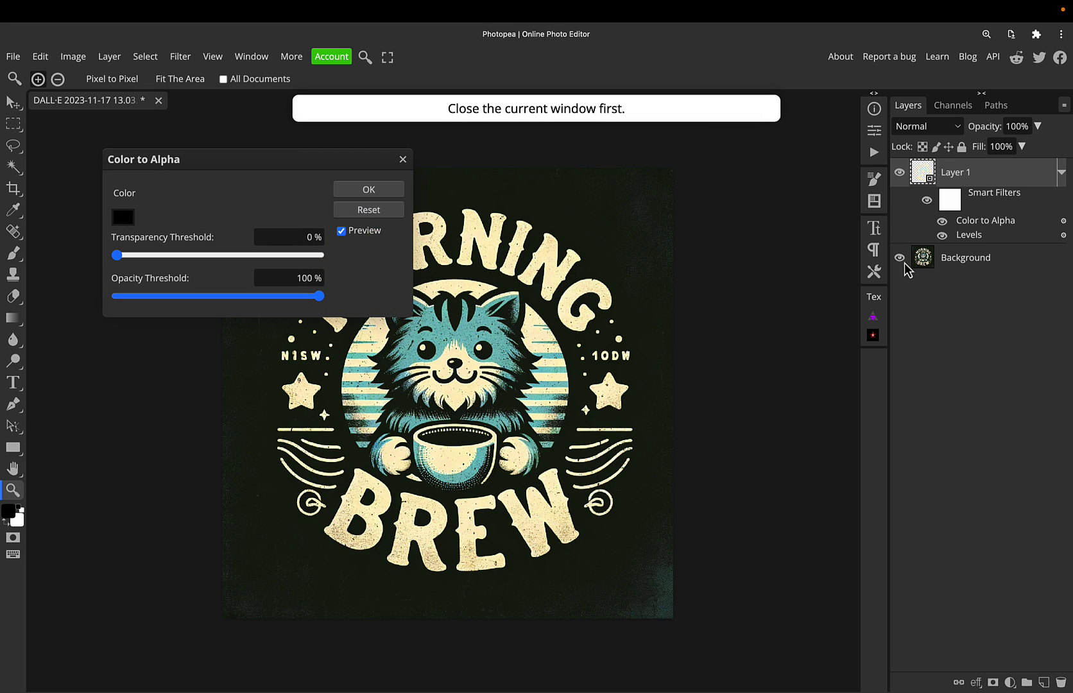
click(402, 160)
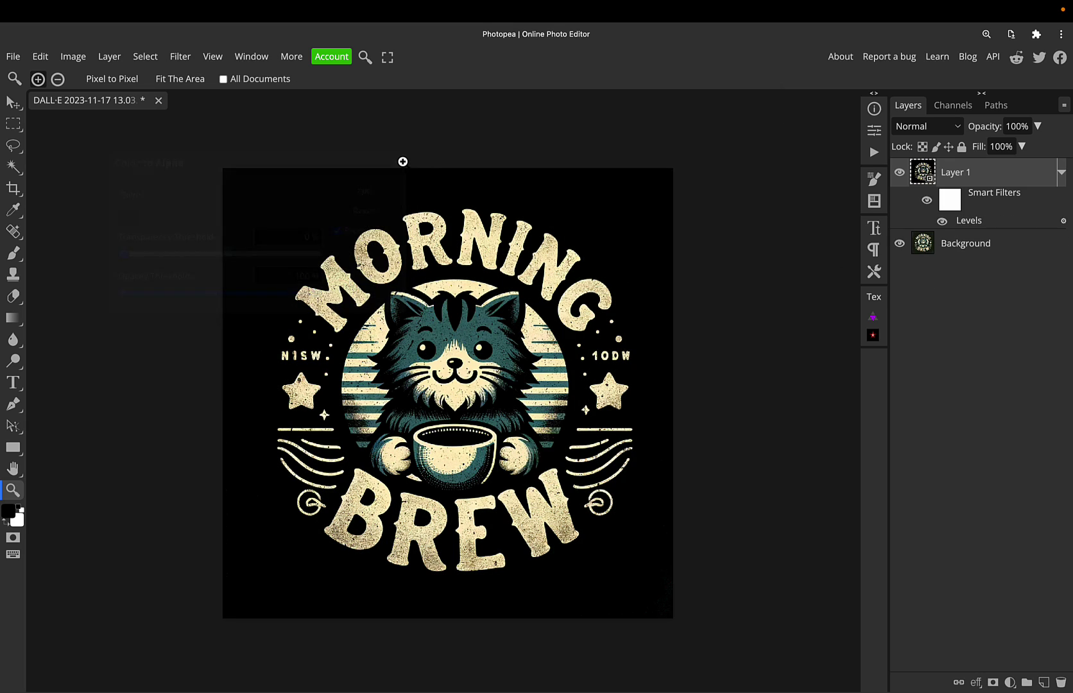
- Hide the Background layer and make Layer 1 active again
click(900, 245)
click(924, 246)
click(932, 177)
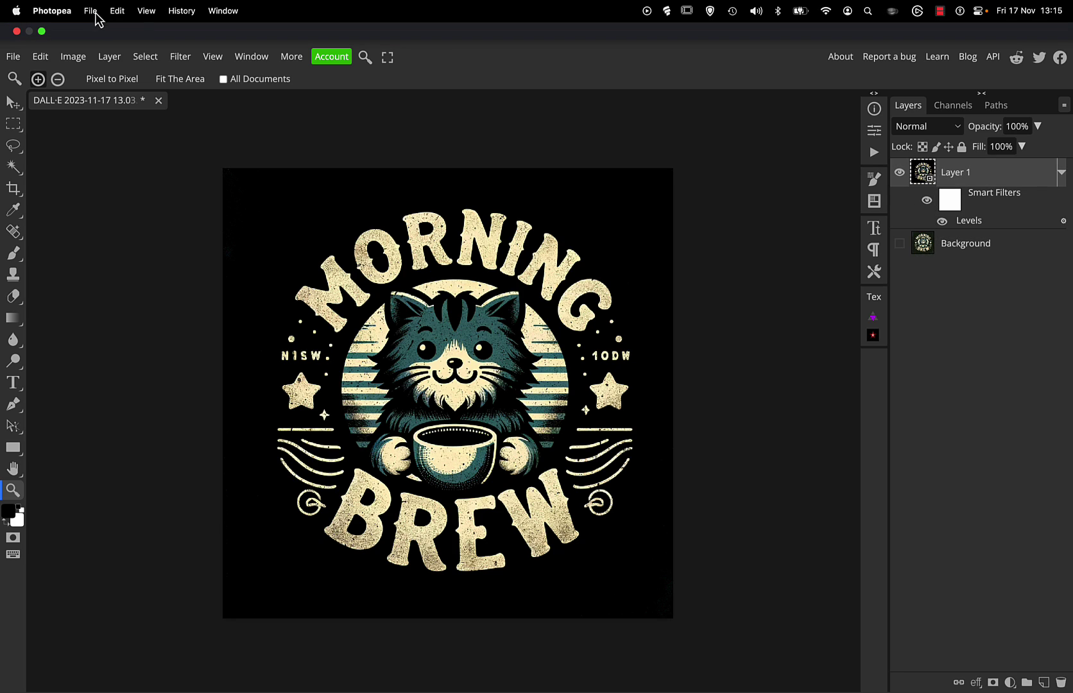
click(180, 57)
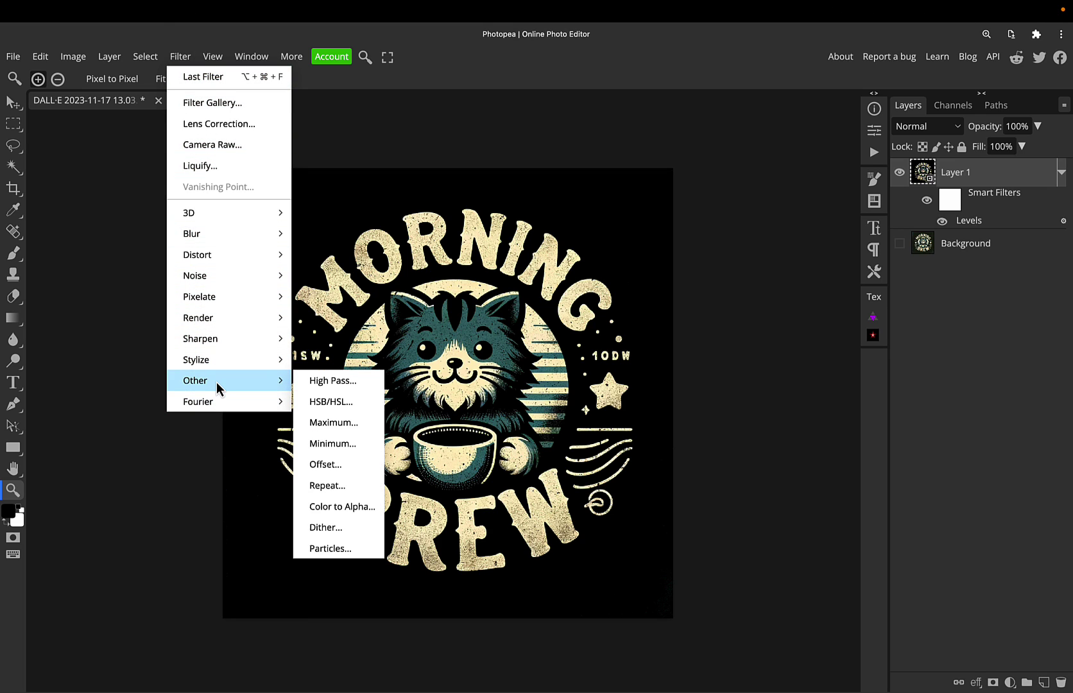
- Apply a Color to Alpha smart filter with black to make Layer 1's background transparent
click(333, 512)
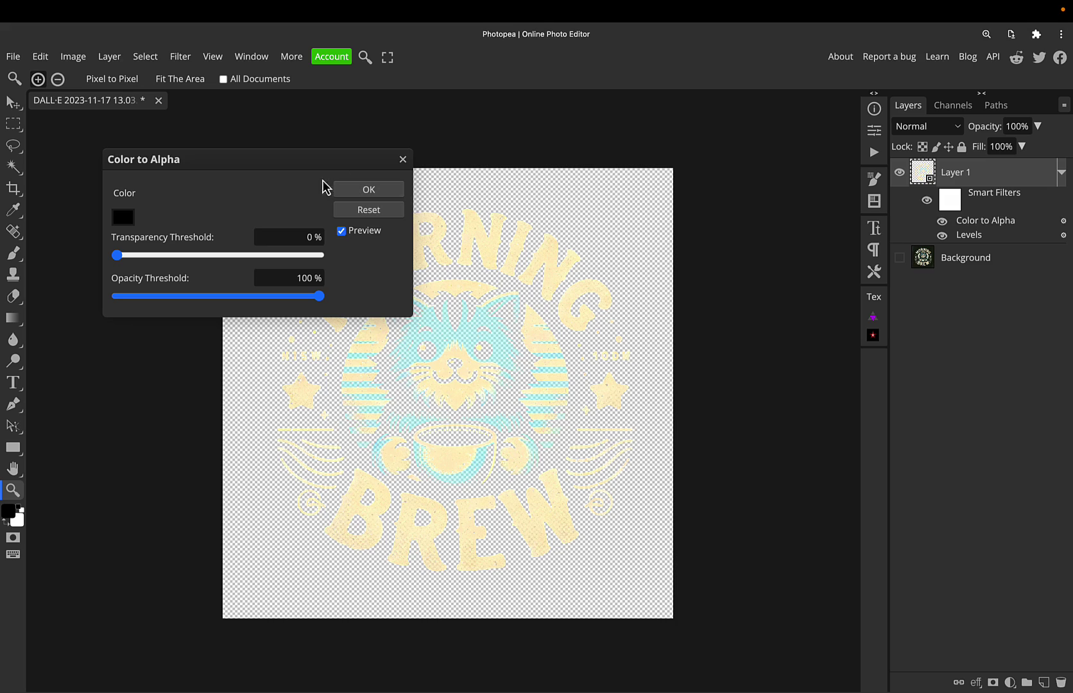
drag(334, 162, 257, 144)
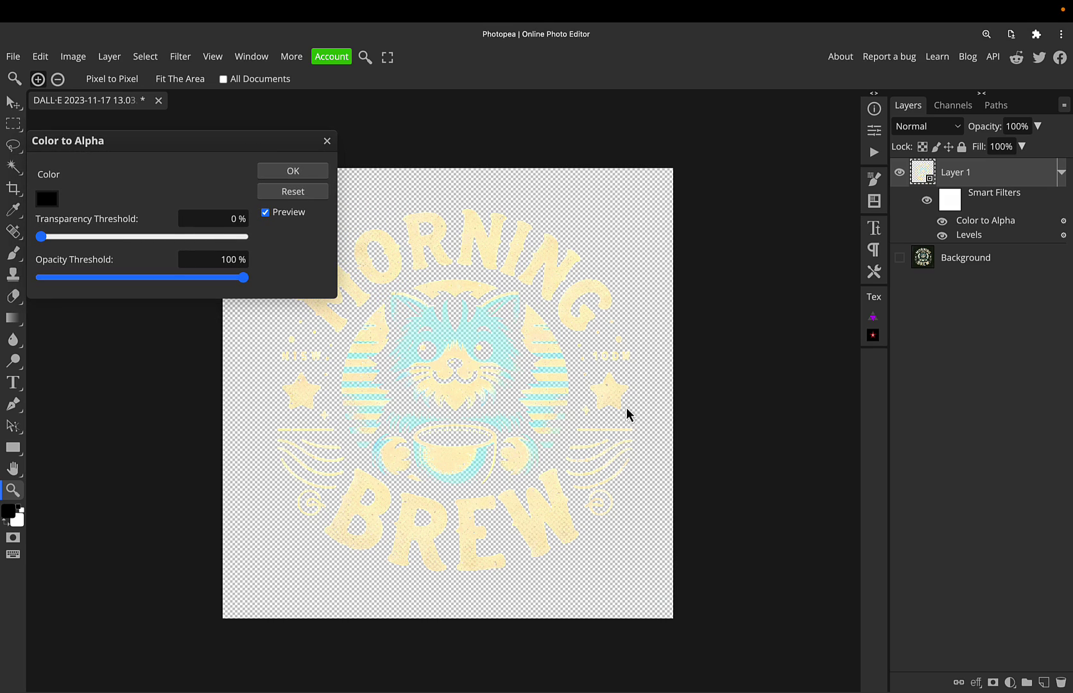
drag(253, 141, 281, 127)
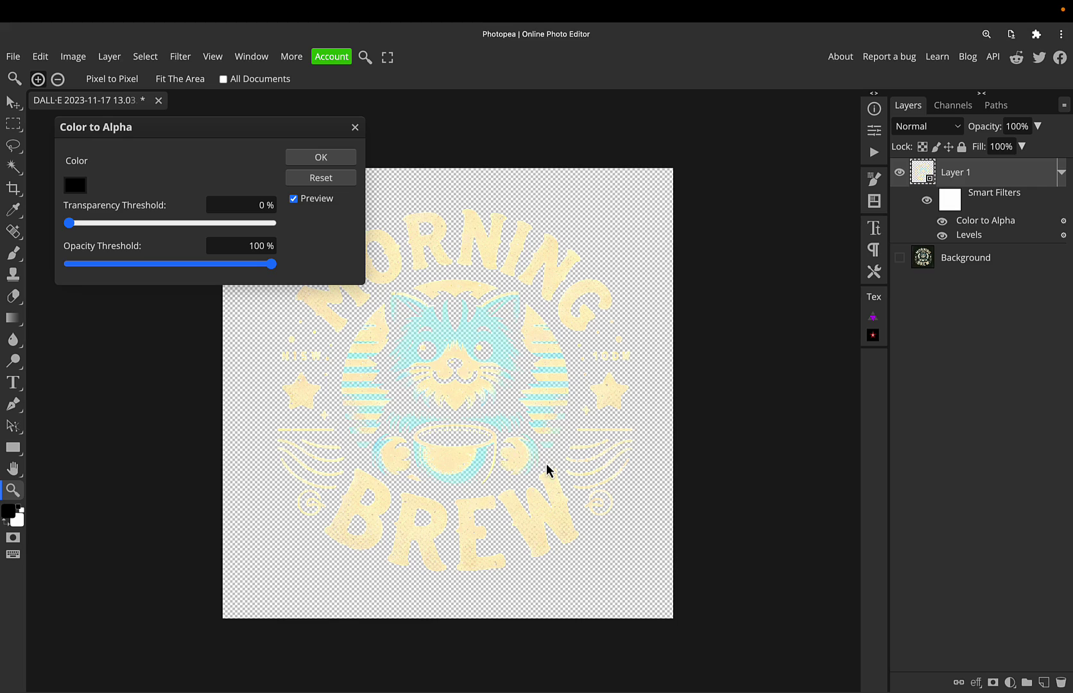
click(337, 157)
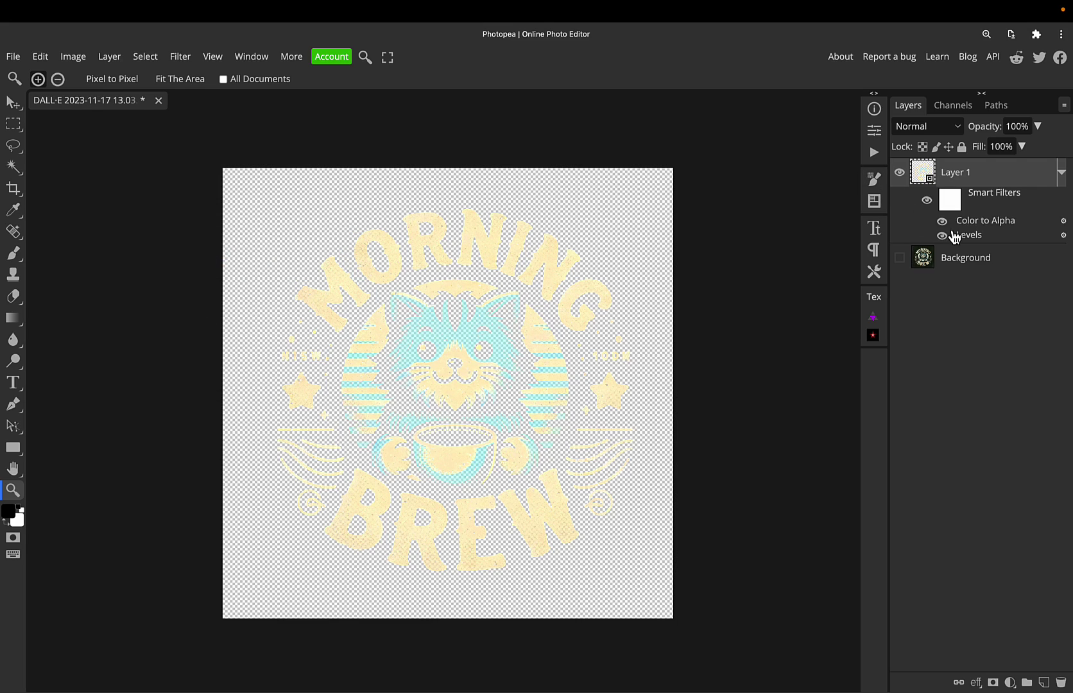
click(981, 263)
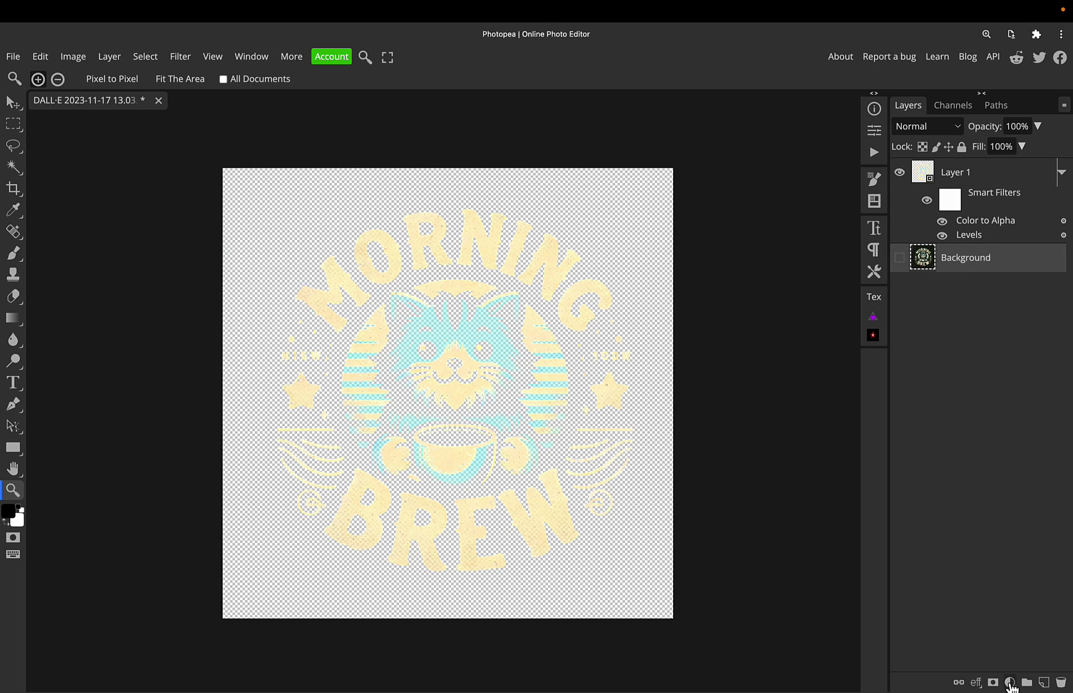
click(1010, 682)
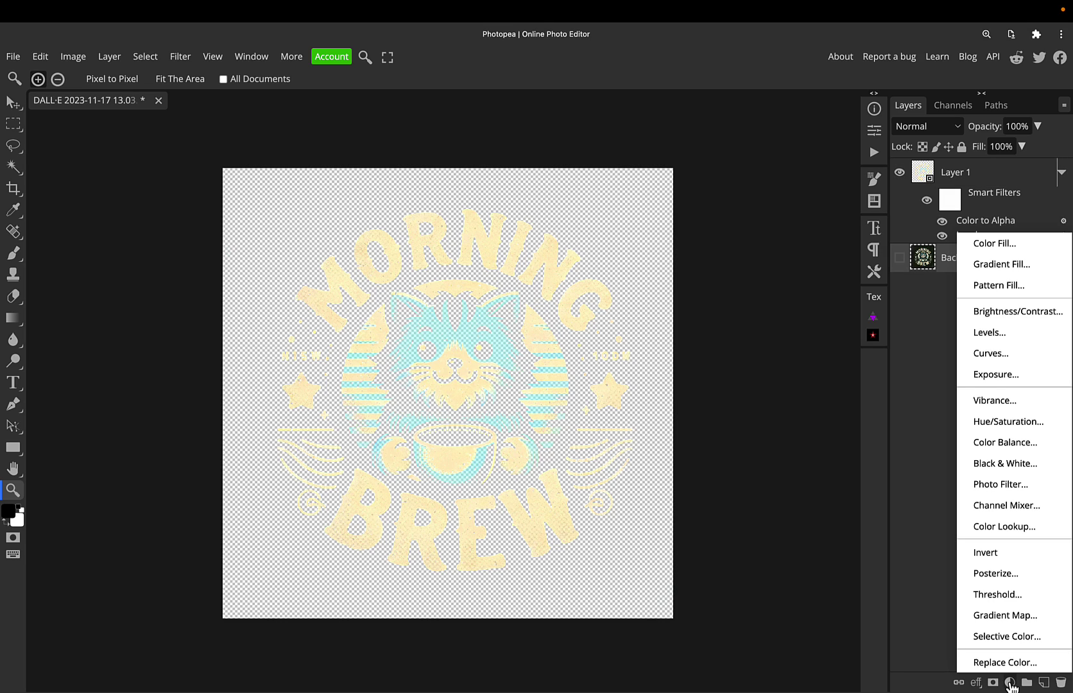
- Add a red (#c20202) Color Fill layer beneath the artwork
click(1008, 246)
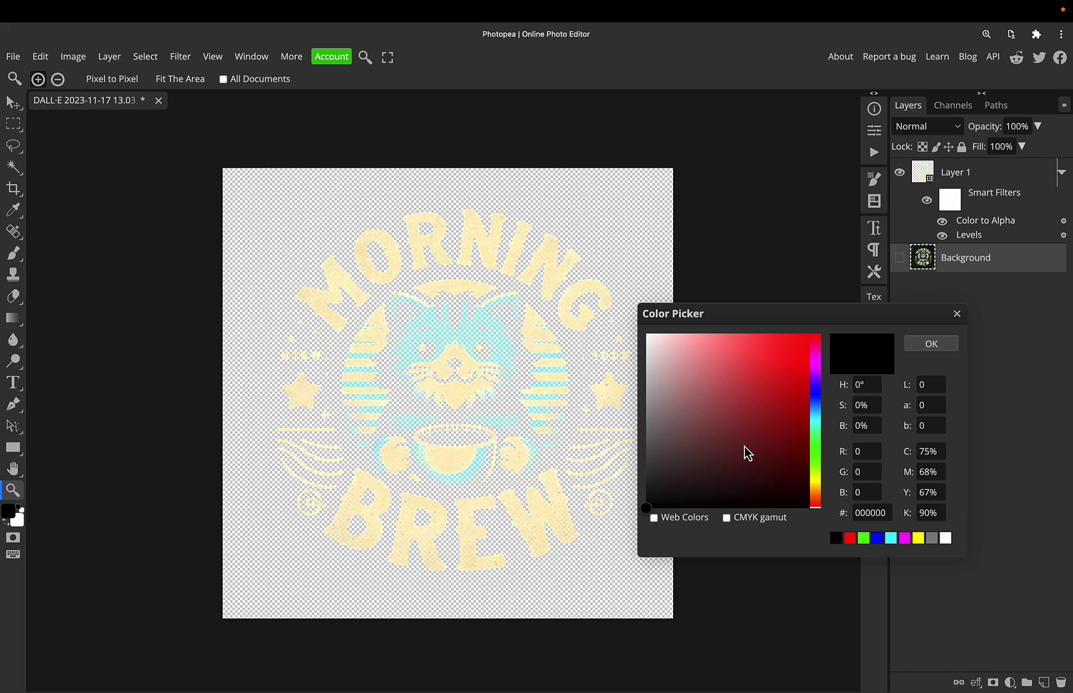
mouse_move(791, 404)
mouse_down()
mouse_move(806, 363)
mouse_move(808, 375)
mouse_up()
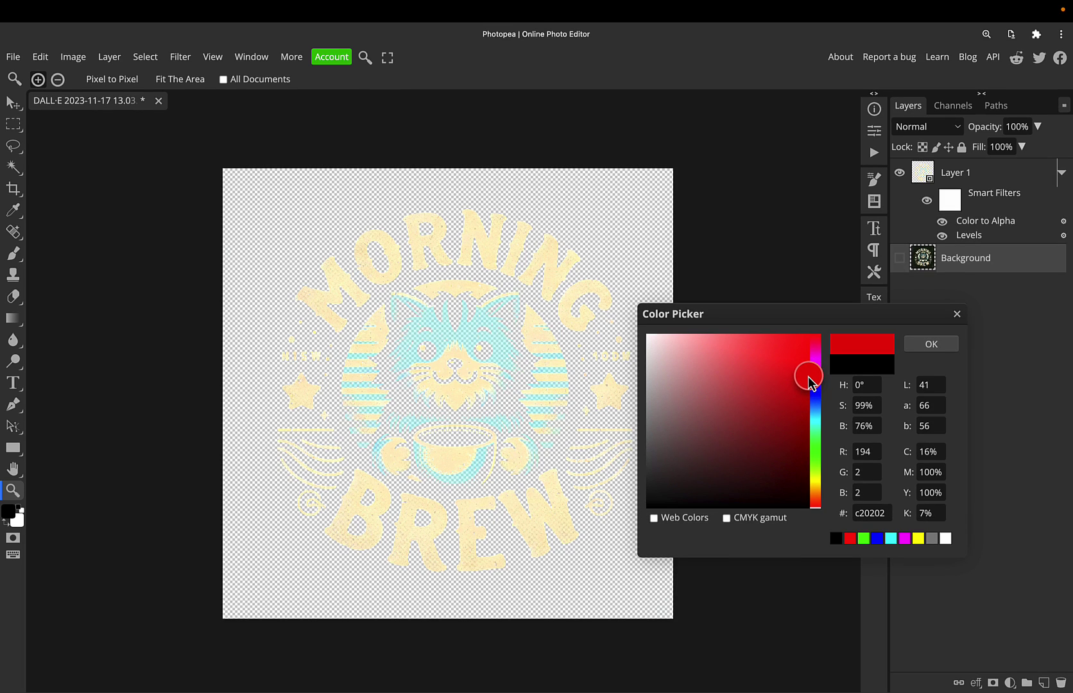
click(930, 344)
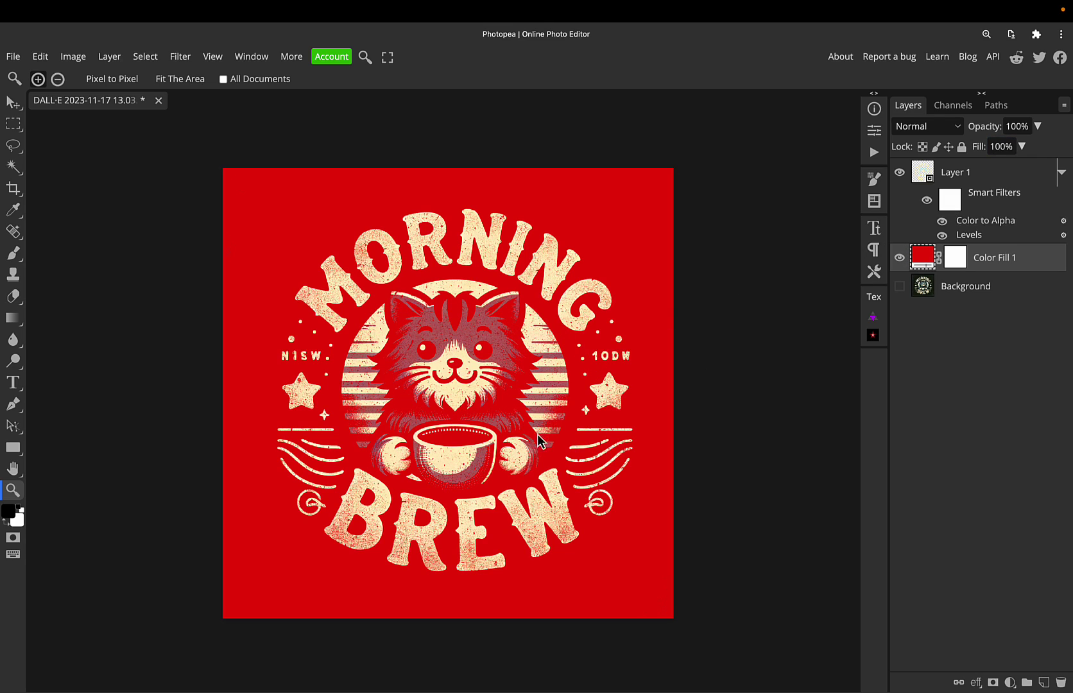
- Reopen Color to Alpha and set its Opacity Threshold to 51%
double_click(993, 223)
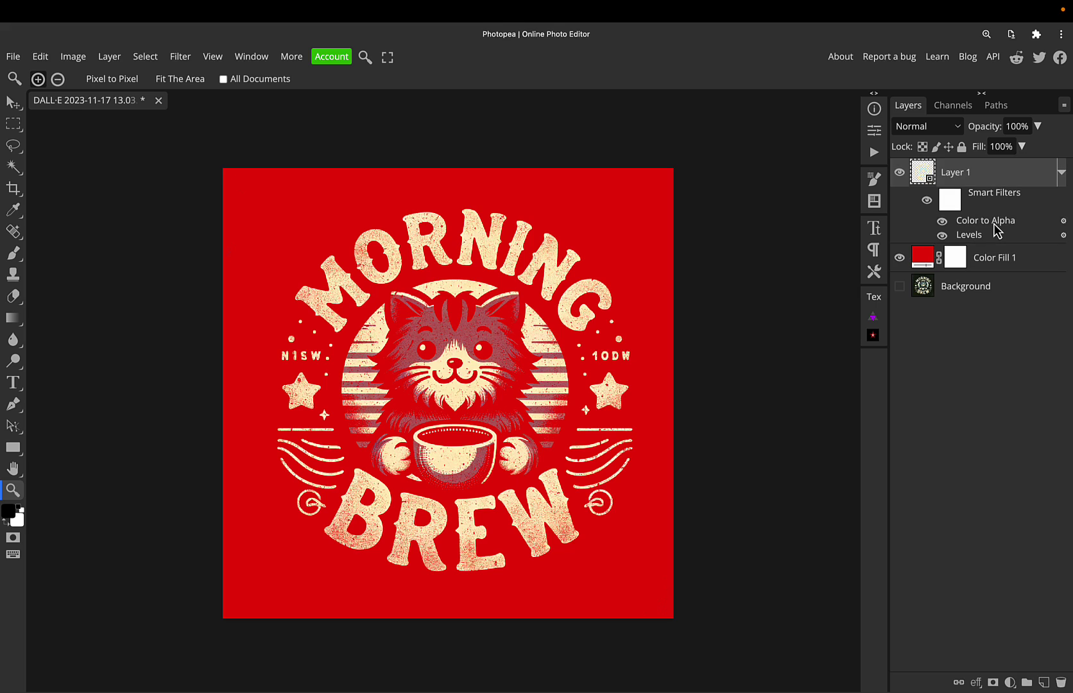
drag(221, 134, 773, 134)
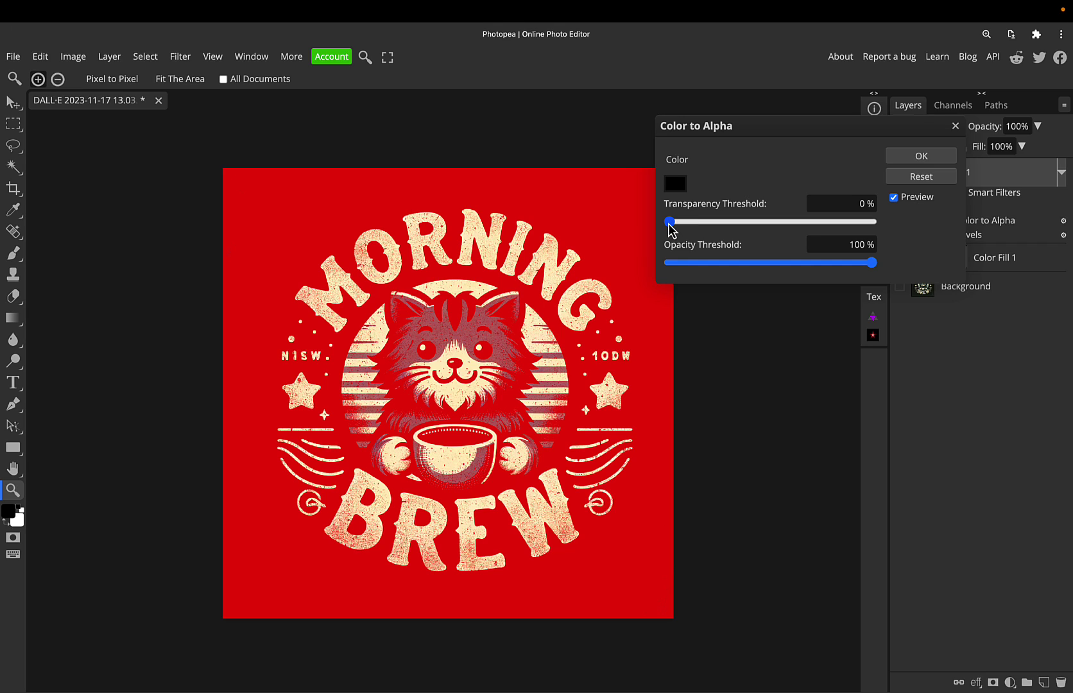
mouse_move(669, 225)
mouse_down()
mouse_move(746, 235)
mouse_move(660, 230)
mouse_up()
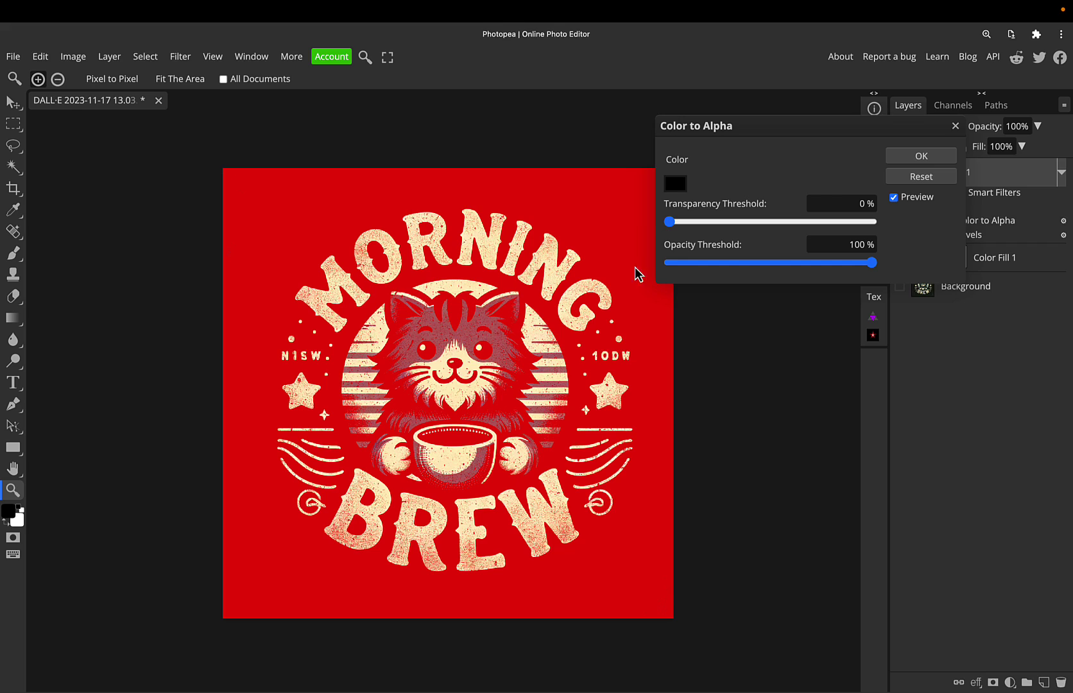
drag(671, 225, 748, 230)
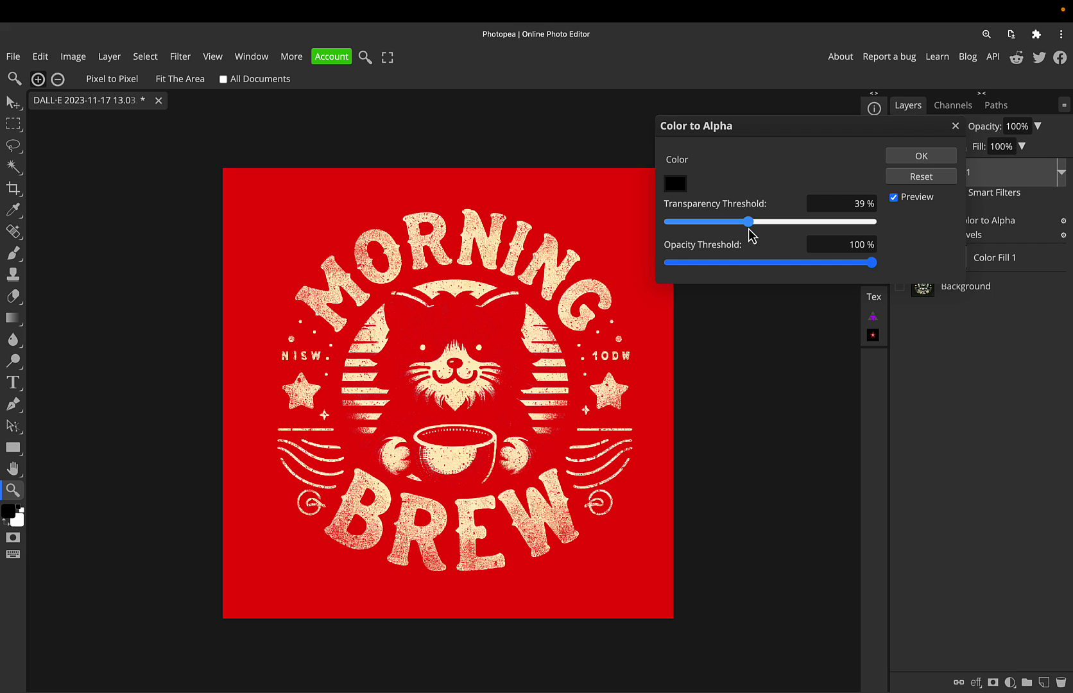
drag(749, 229, 660, 230)
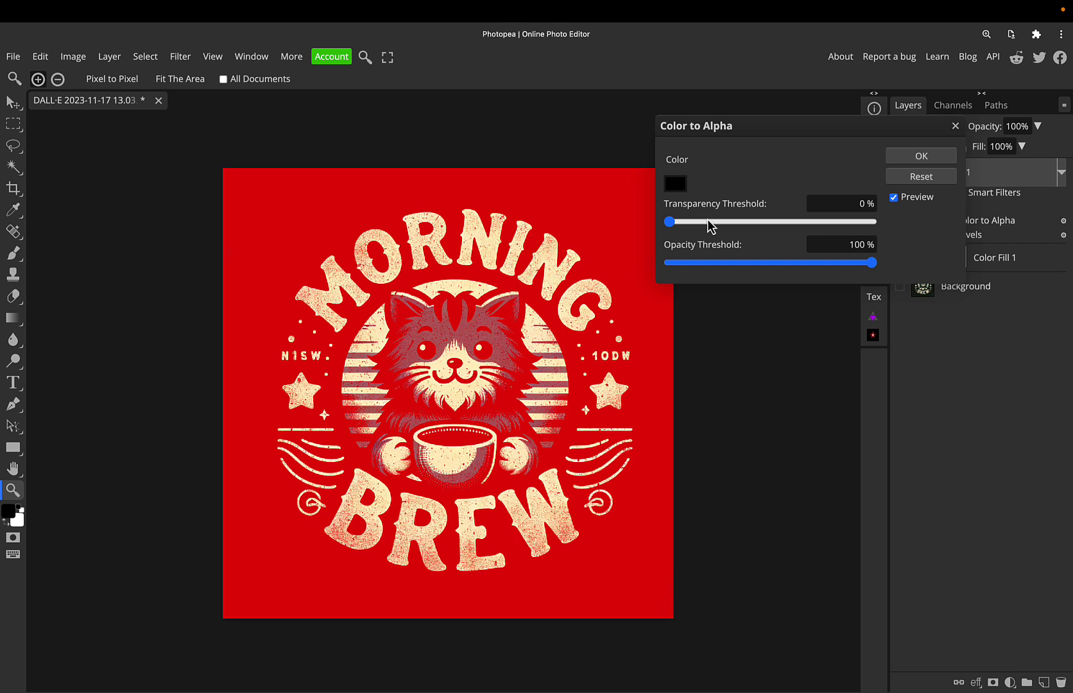
drag(671, 229, 745, 236)
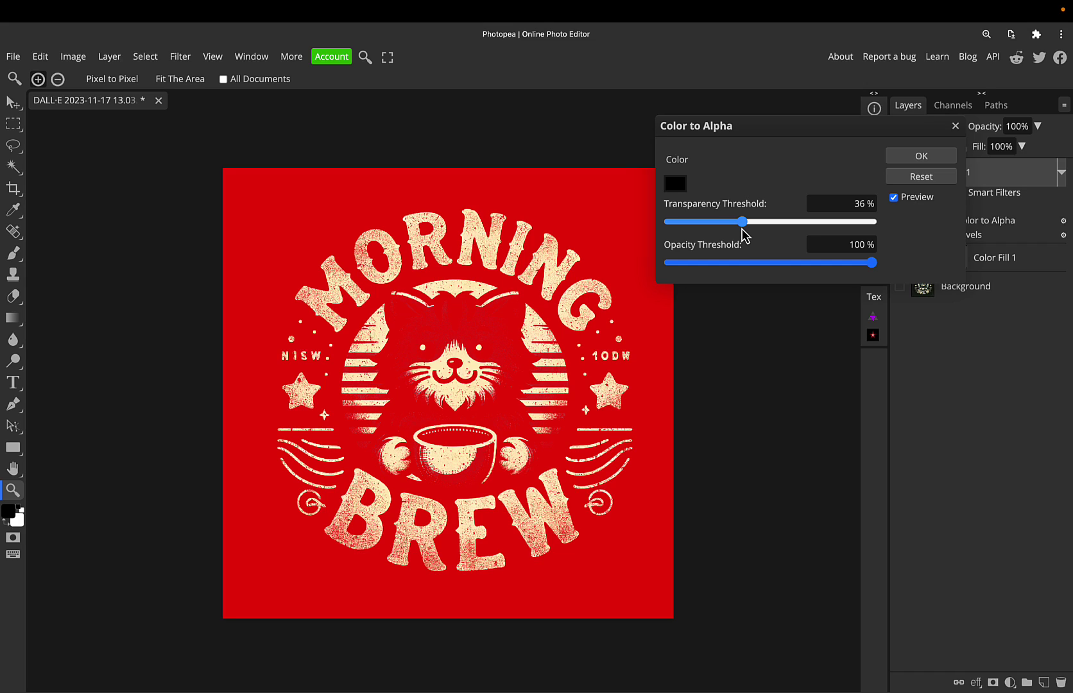
drag(742, 237, 650, 234)
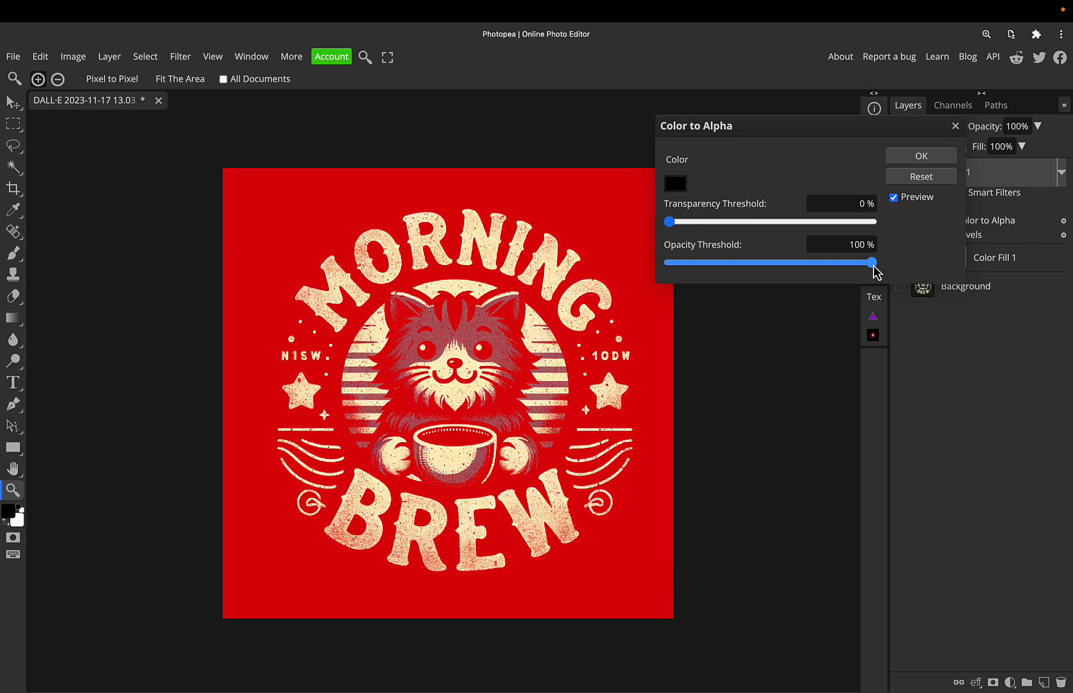
drag(874, 266, 662, 282)
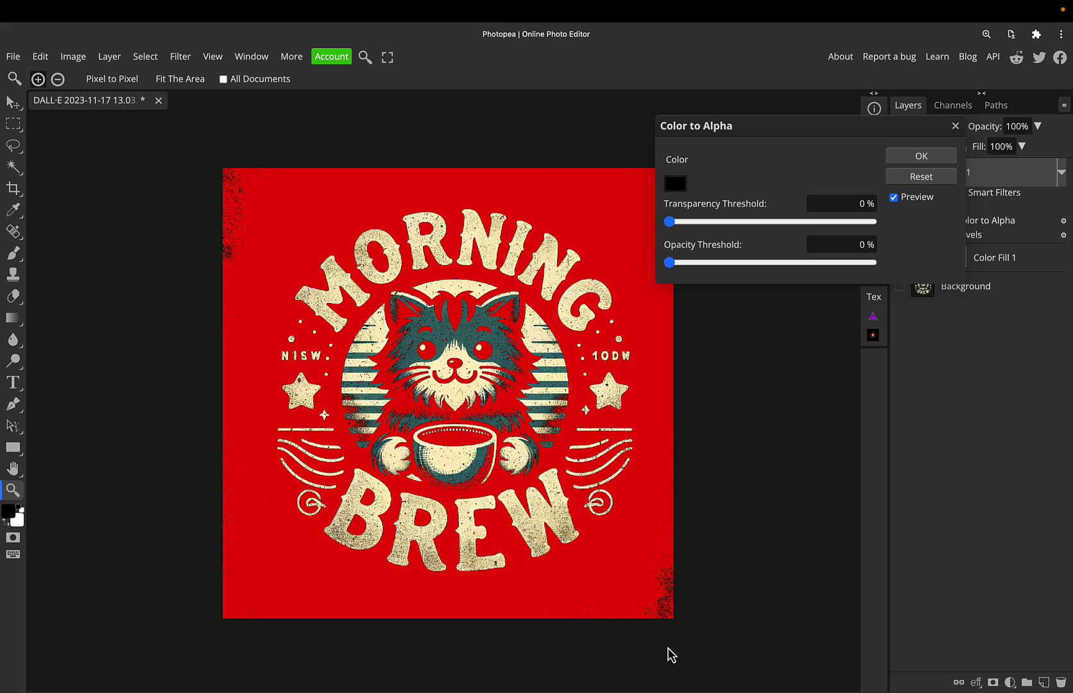
drag(669, 263, 771, 282)
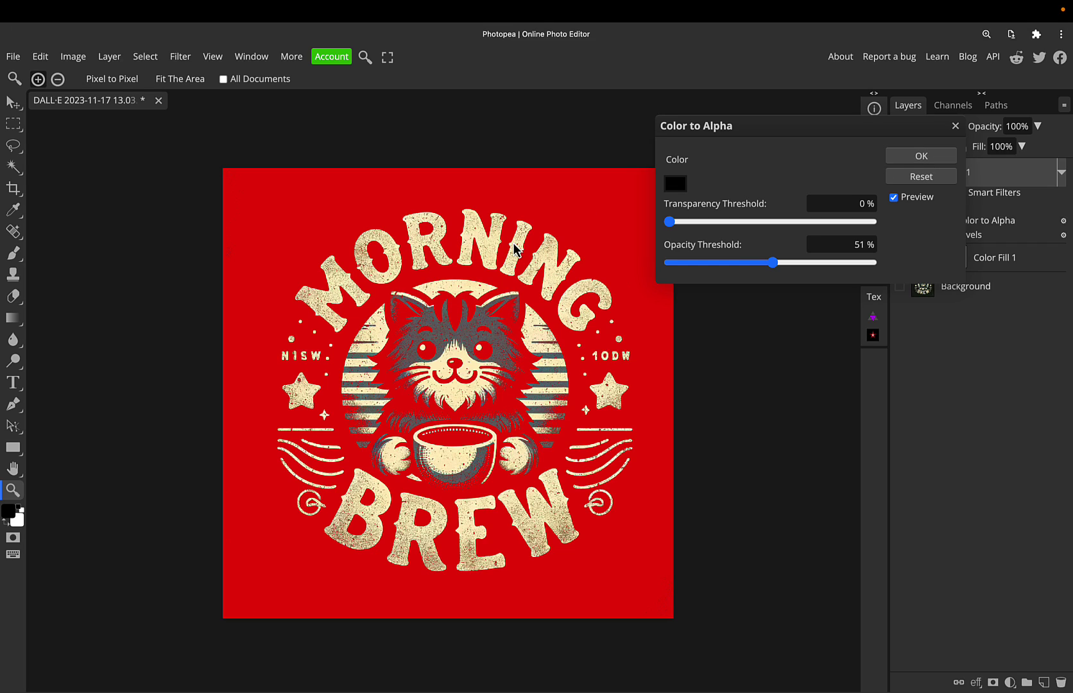
click(921, 157)
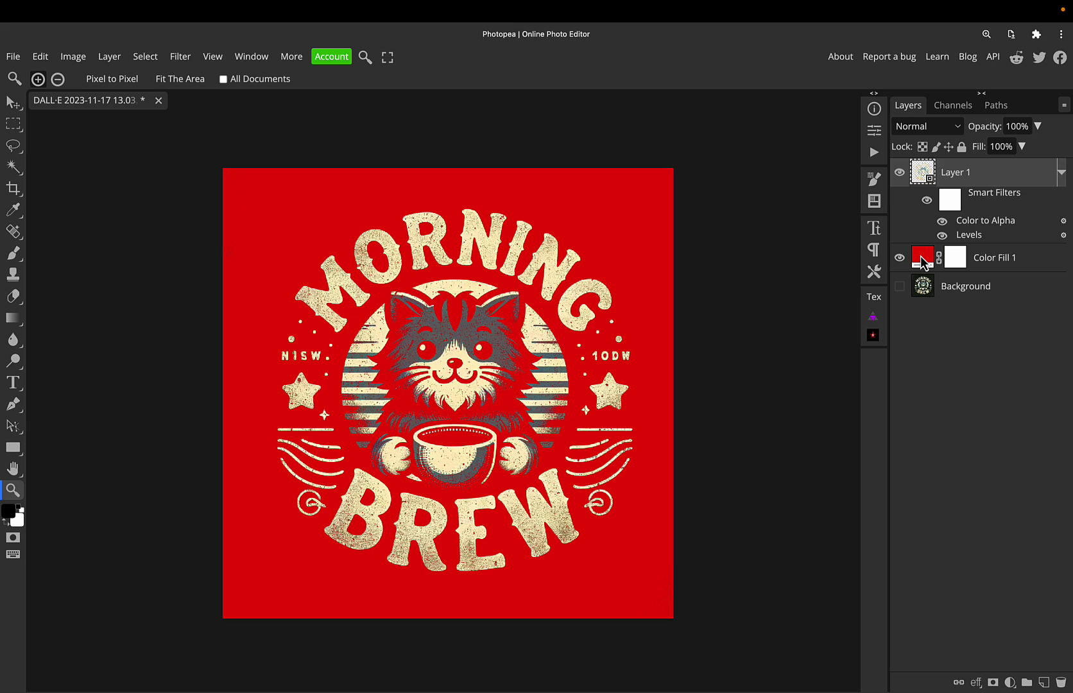
- Recolour Color Fill 1 from red to pure black (000000)
double_click(921, 255)
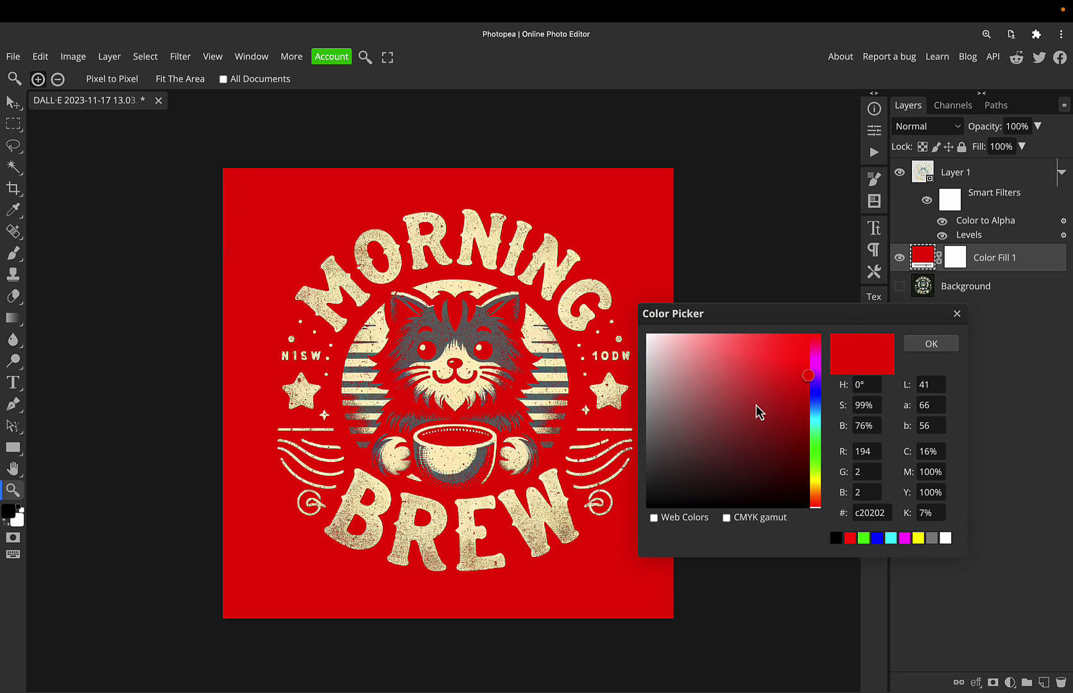
mouse_move(773, 360)
mouse_down()
mouse_move(798, 383)
mouse_move(805, 438)
mouse_move(815, 408)
mouse_up()
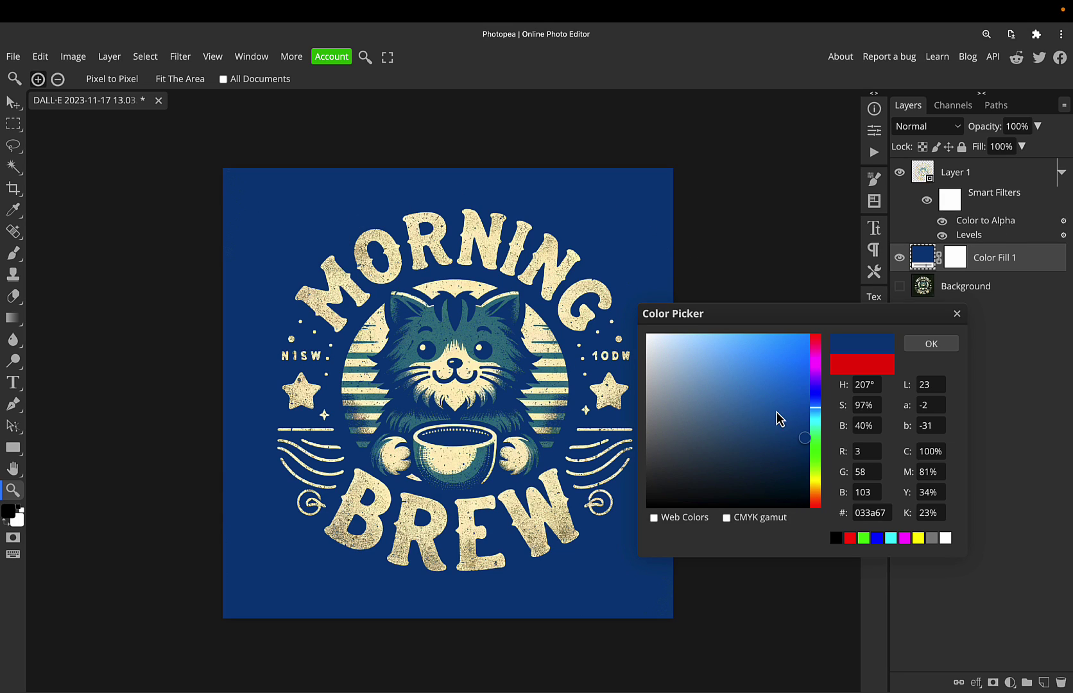
mouse_move(807, 460)
mouse_down()
mouse_move(771, 435)
mouse_move(786, 421)
mouse_move(761, 390)
mouse_move(754, 456)
mouse_move(726, 458)
mouse_move(795, 463)
mouse_move(756, 463)
mouse_move(778, 389)
mouse_move(791, 465)
mouse_up()
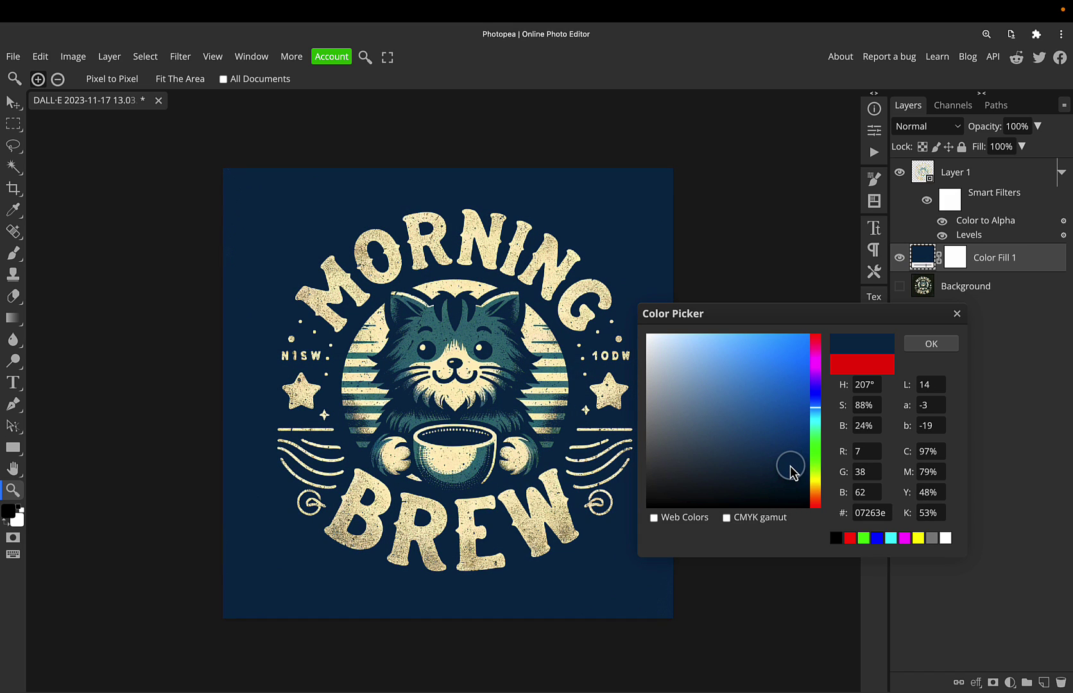
click(816, 420)
mouse_move(818, 422)
mouse_down()
mouse_move(820, 457)
mouse_move(723, 473)
mouse_move(778, 482)
mouse_move(764, 469)
mouse_move(815, 443)
mouse_move(814, 351)
mouse_move(815, 472)
mouse_up()
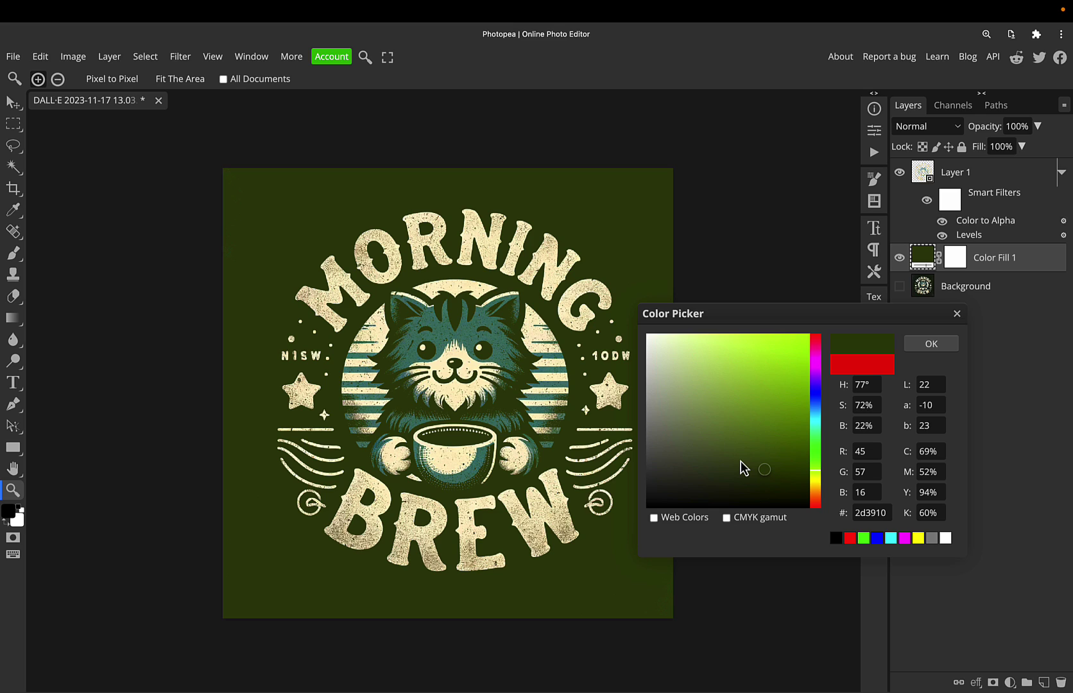
drag(743, 466, 628, 513)
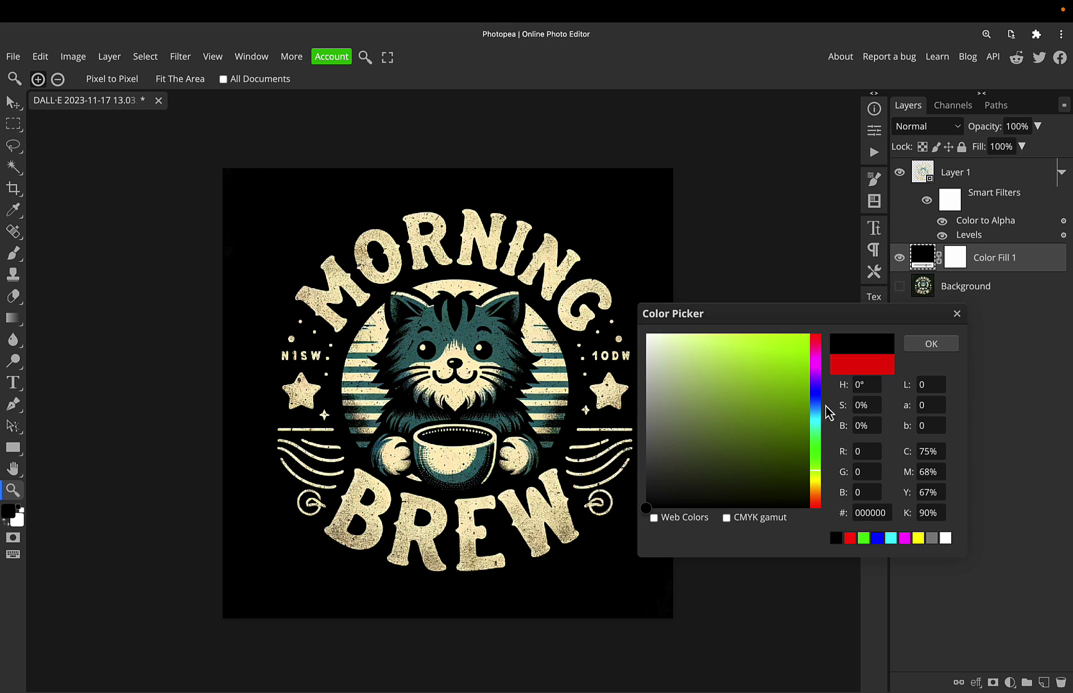
click(924, 345)
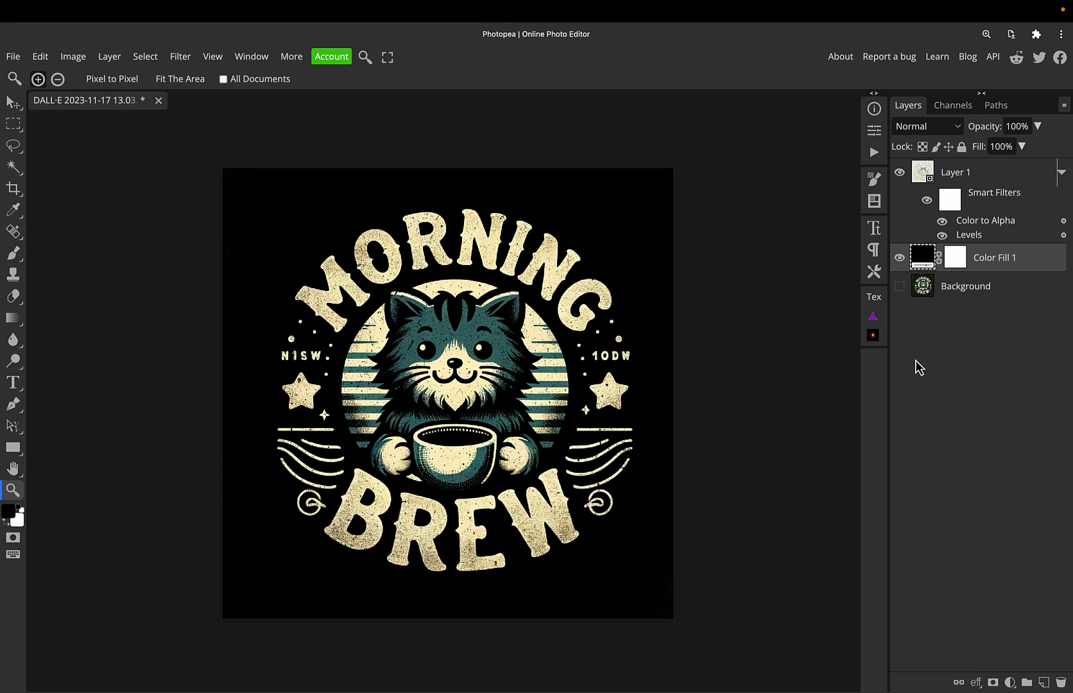
click(899, 258)
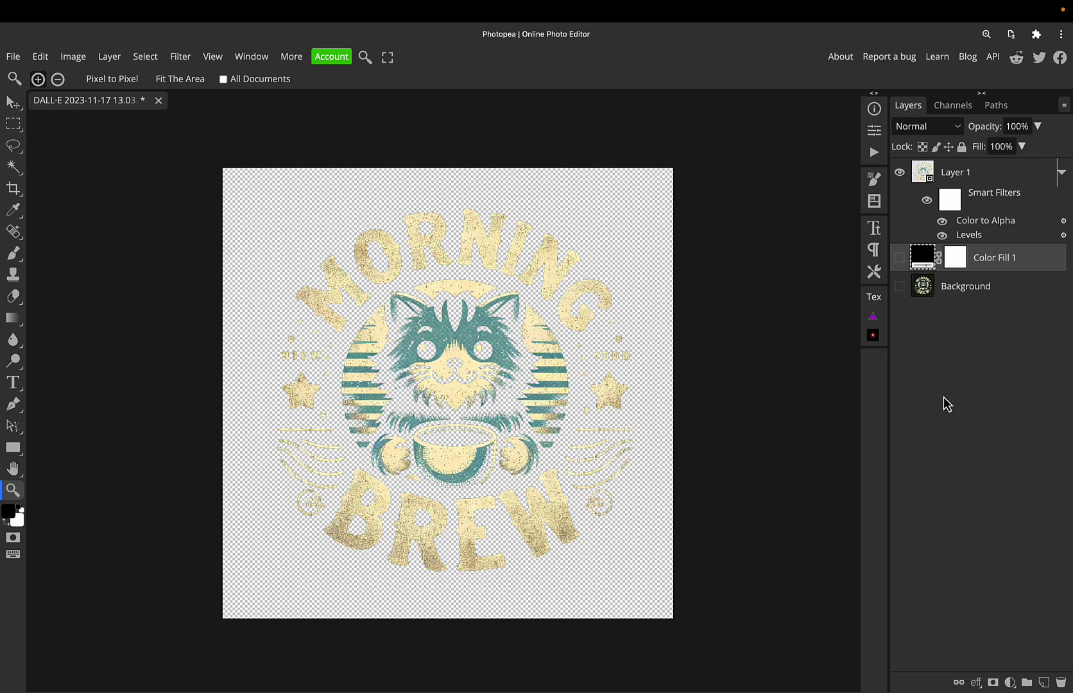
click(899, 258)
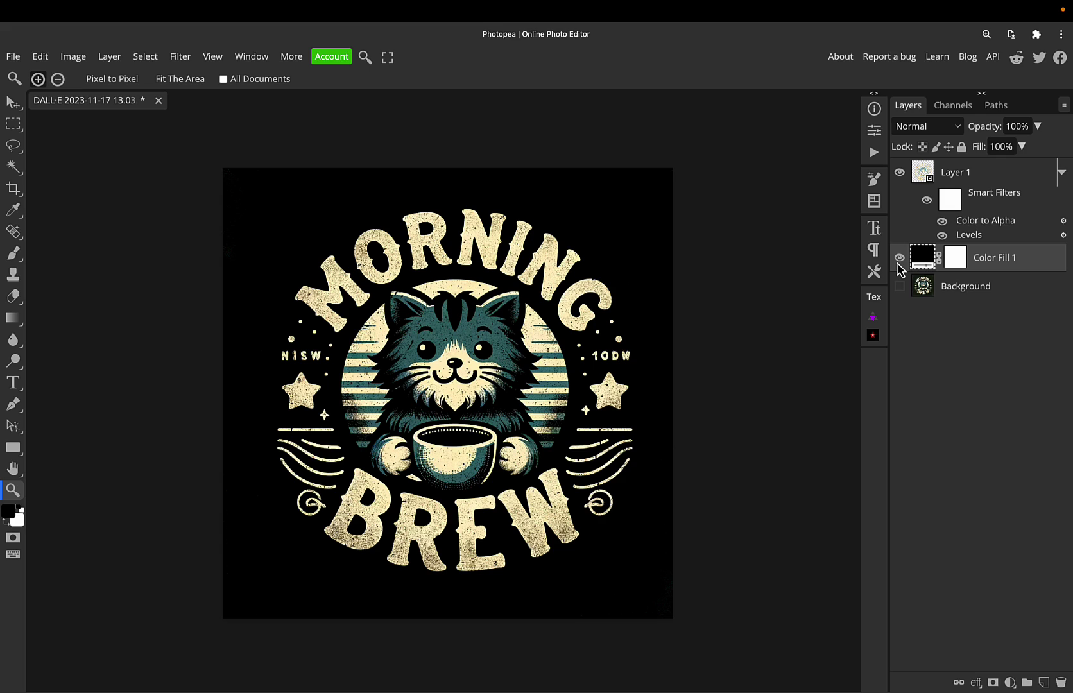
click(899, 258)
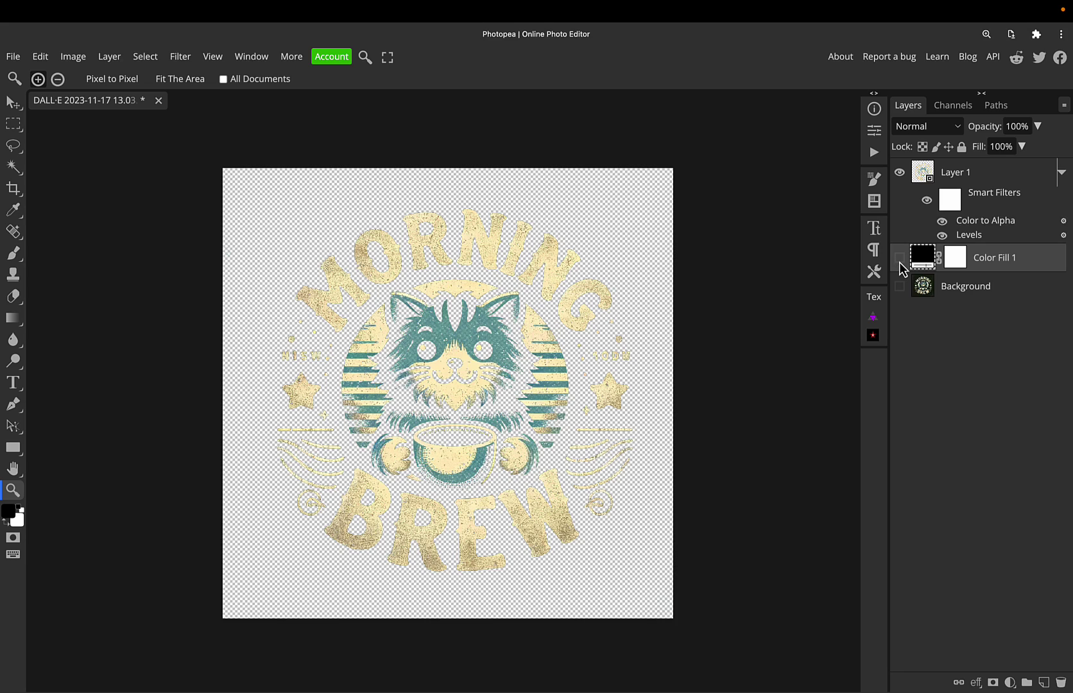
click(899, 259)
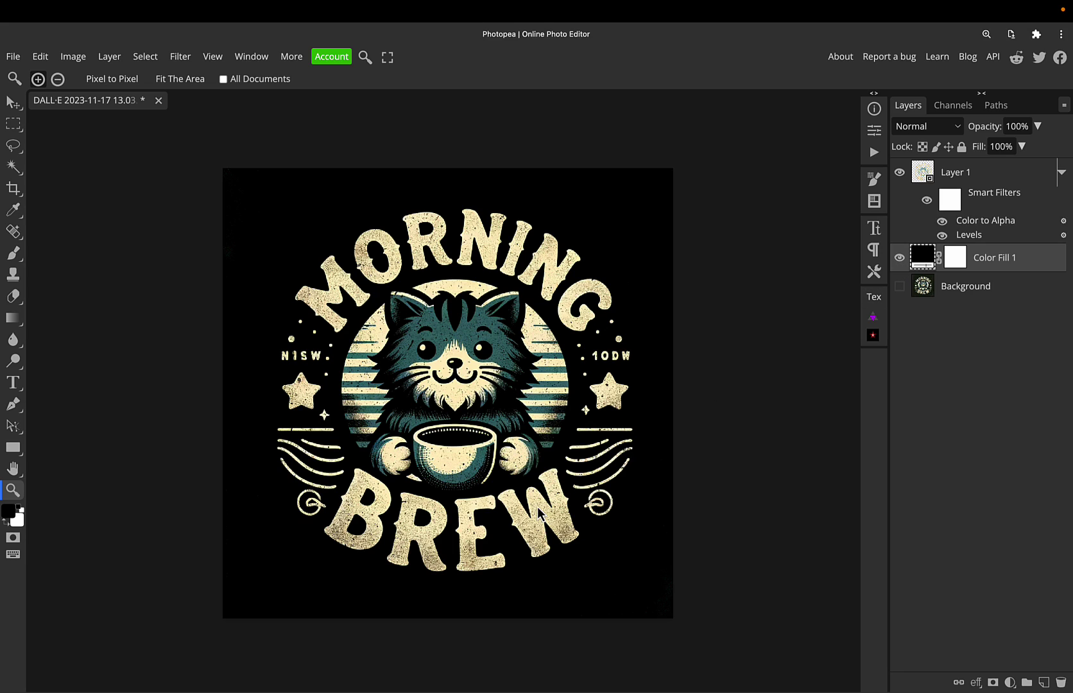
click(899, 259)
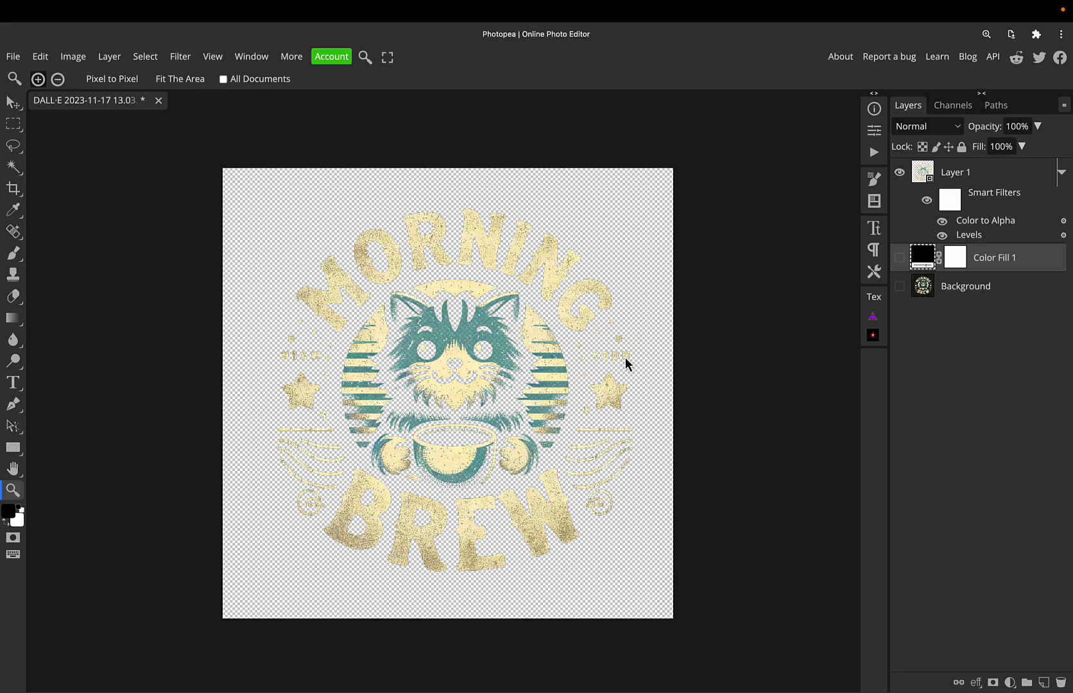
click(900, 259)
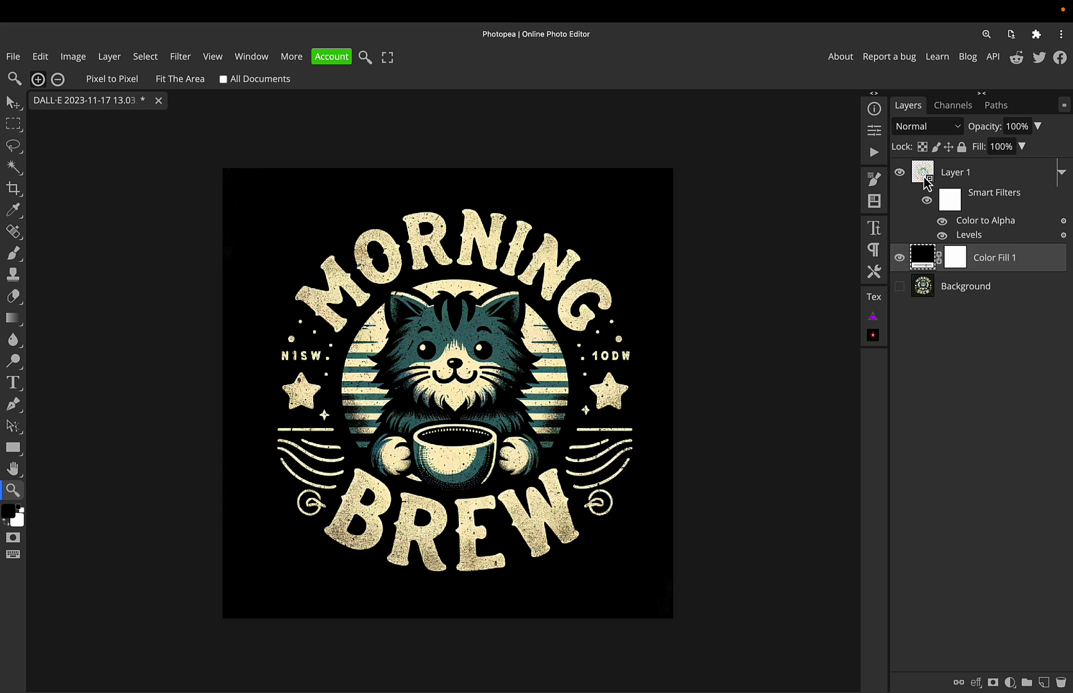
click(920, 181)
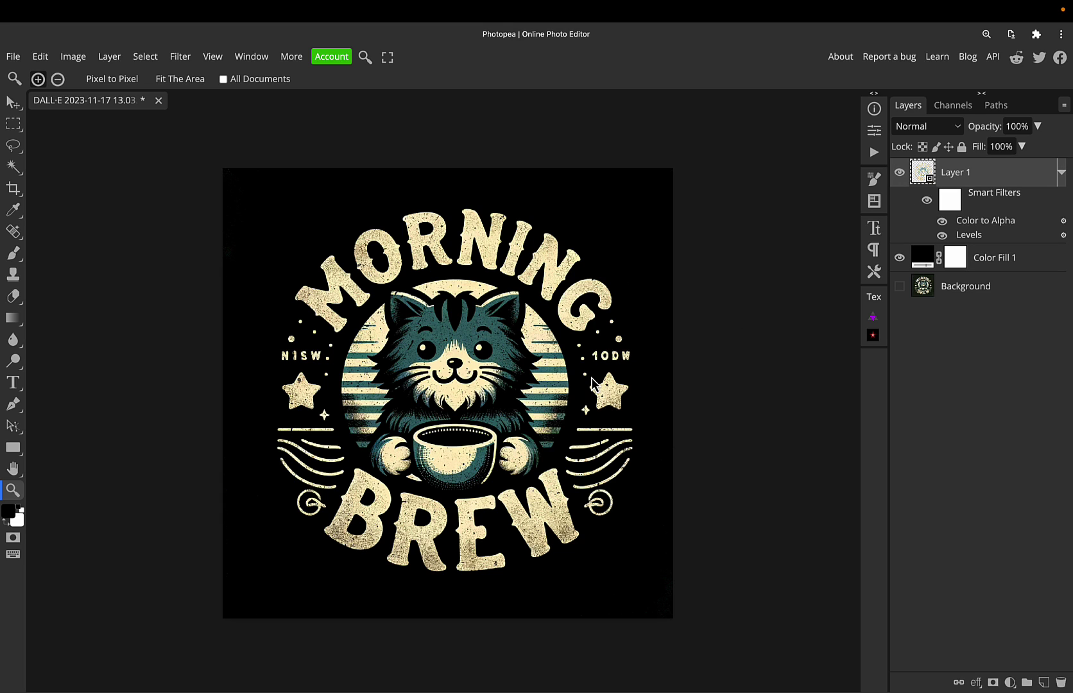
click(663, 380)
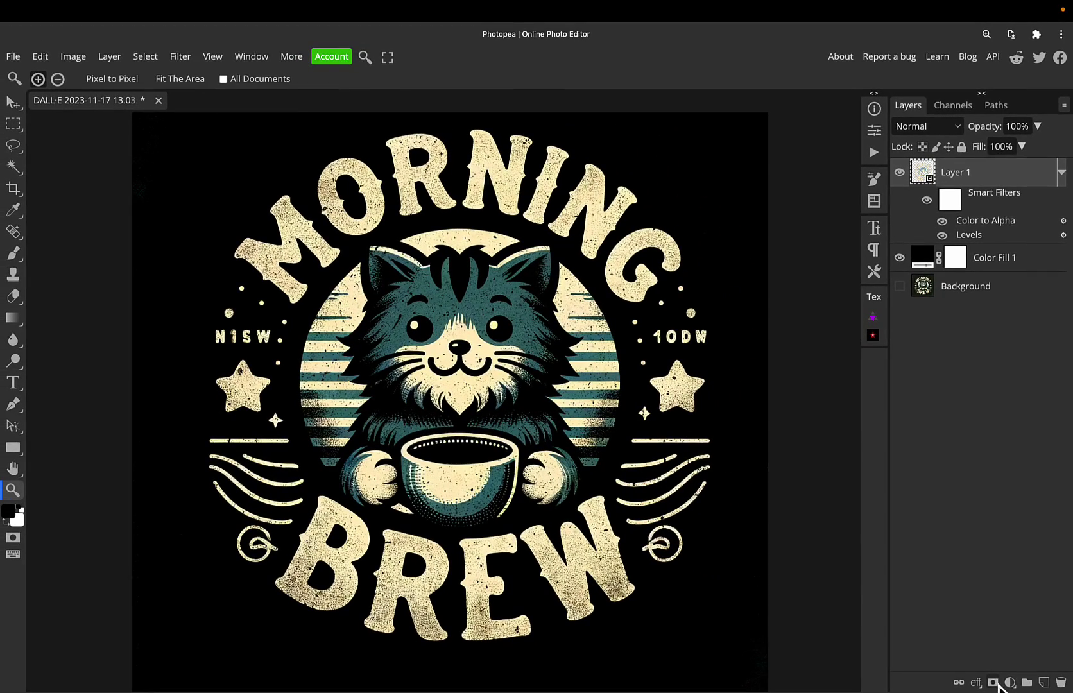
- Paint out the stray NISW. and 10DW words in a Layer 1 mask with a size-35 brush, checking the result over the black fill
click(993, 683)
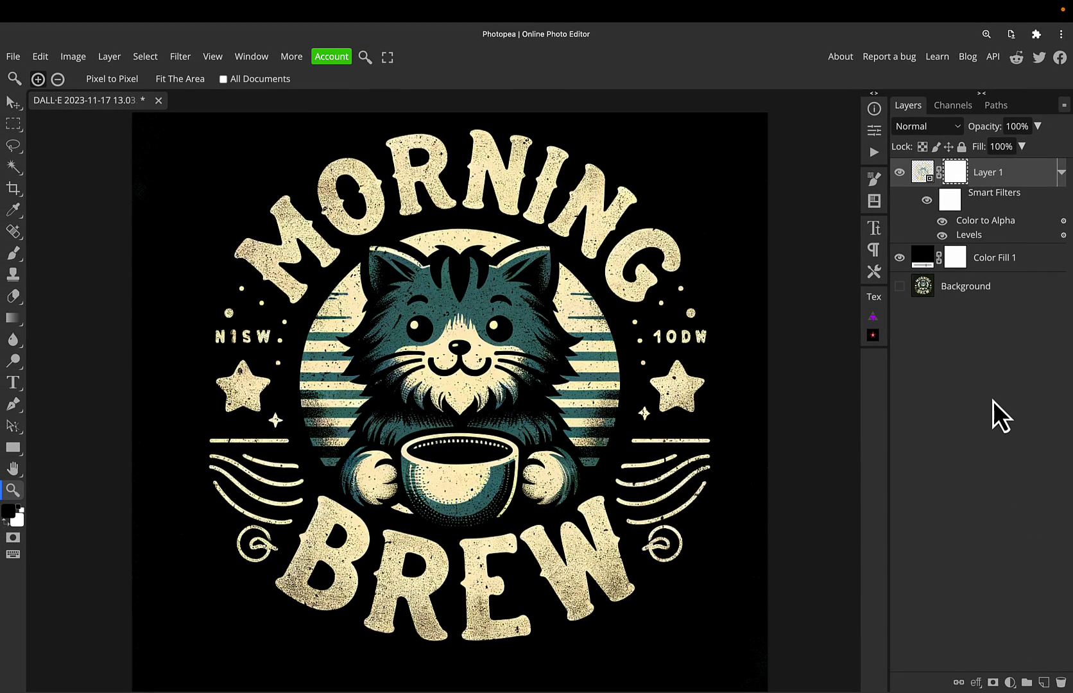
key(b)
key(bracketright)
key(bracketright)
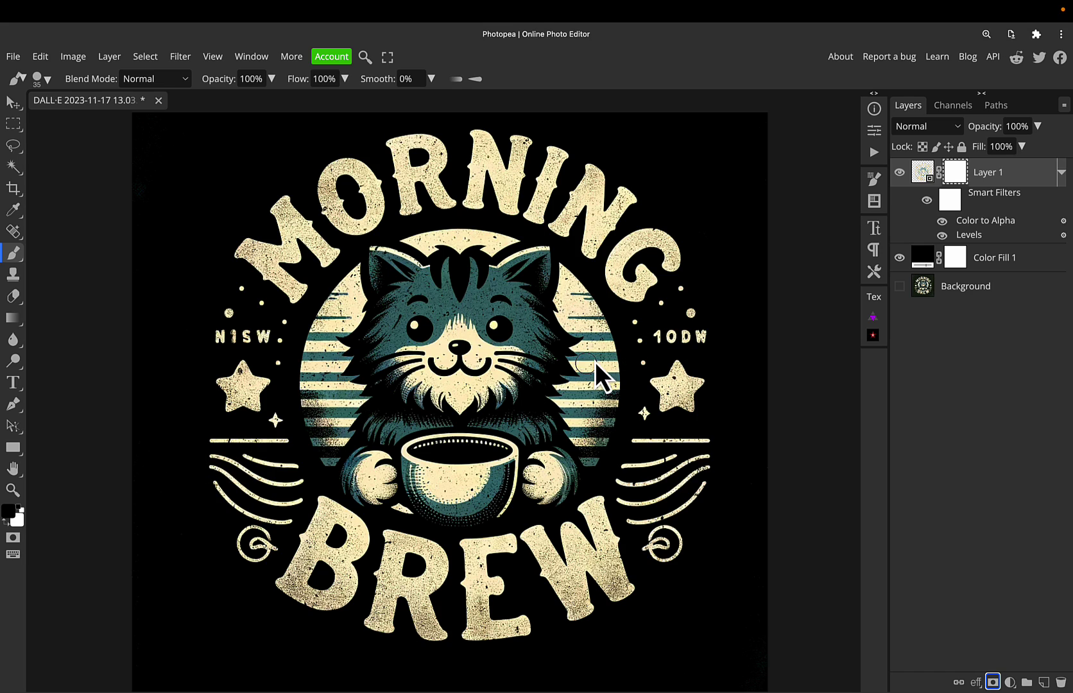
click(659, 337)
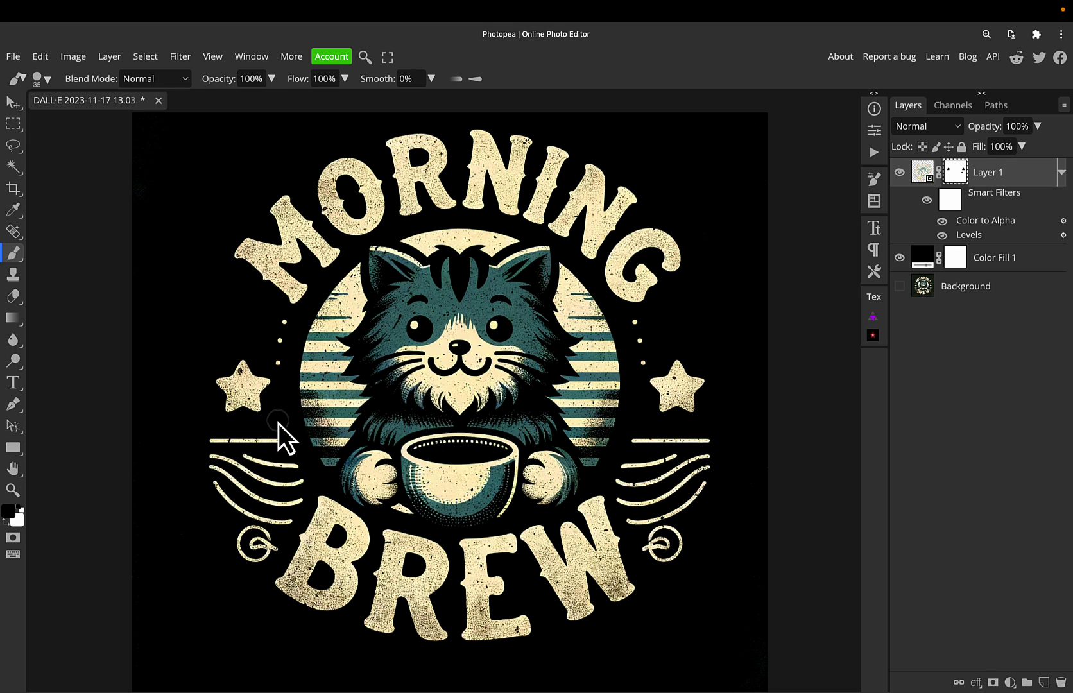
click(898, 258)
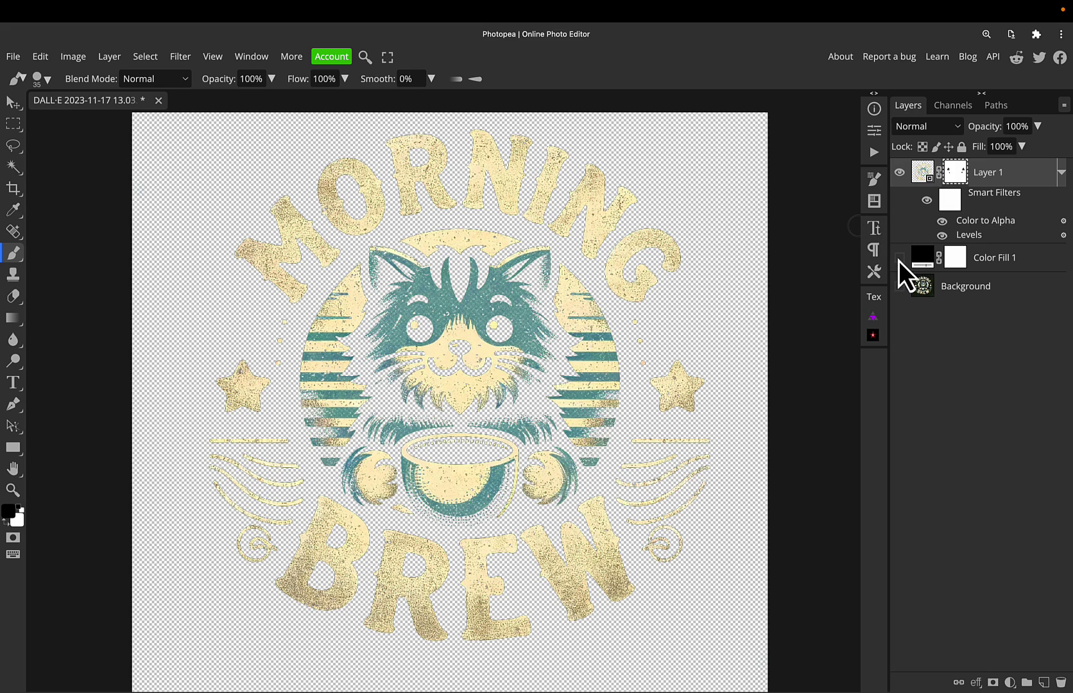
click(899, 258)
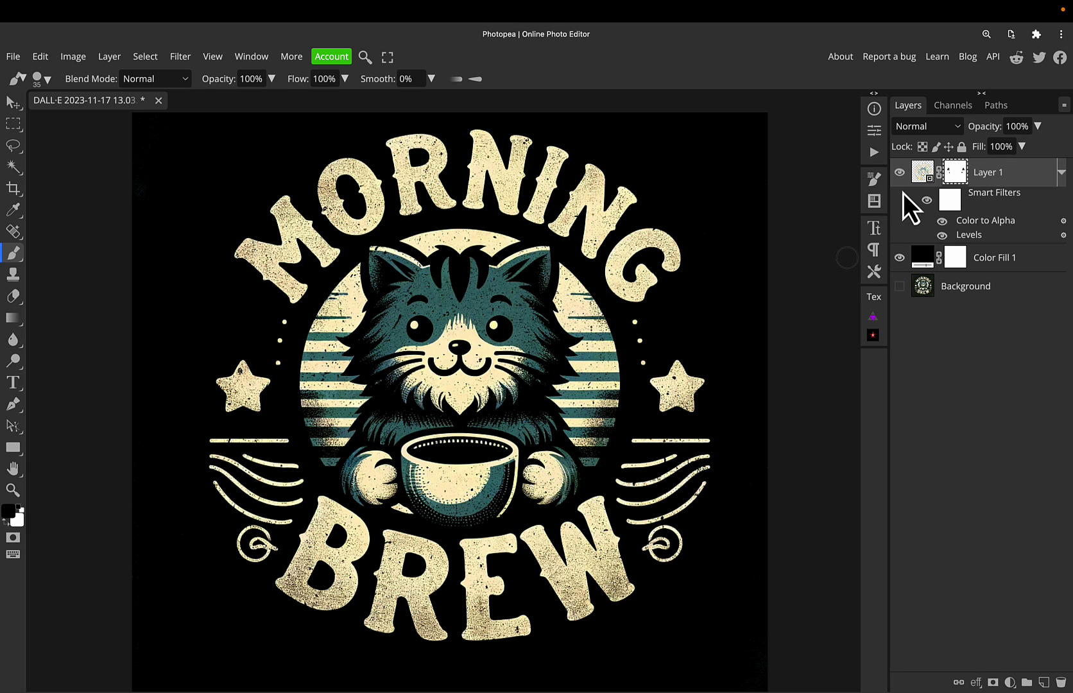
click(900, 259)
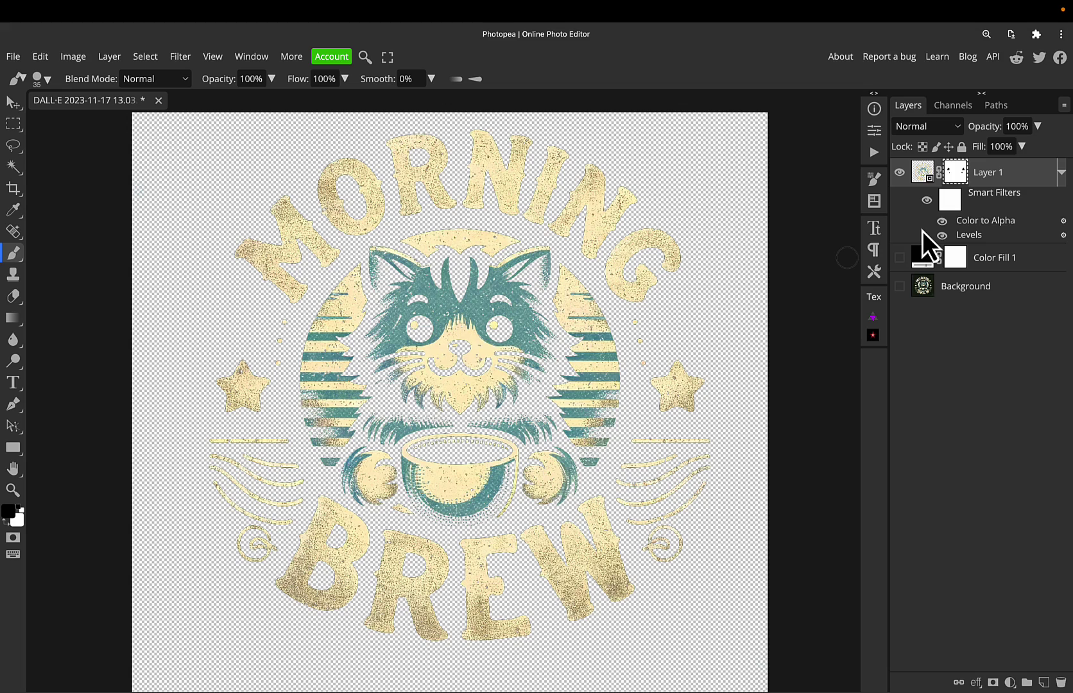
click(899, 258)
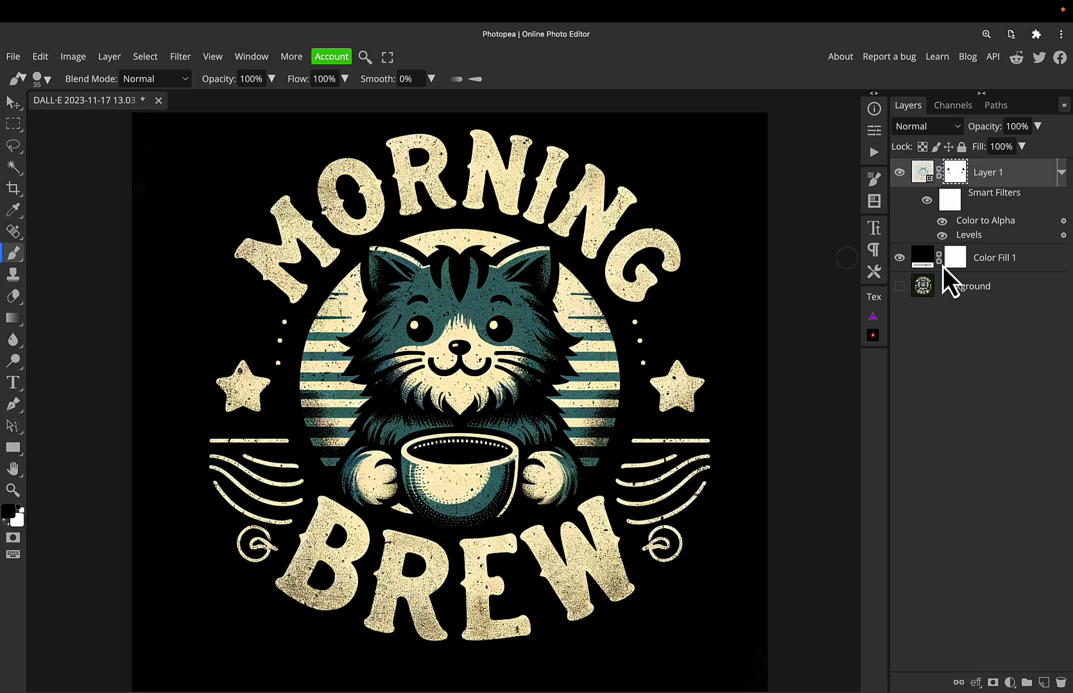